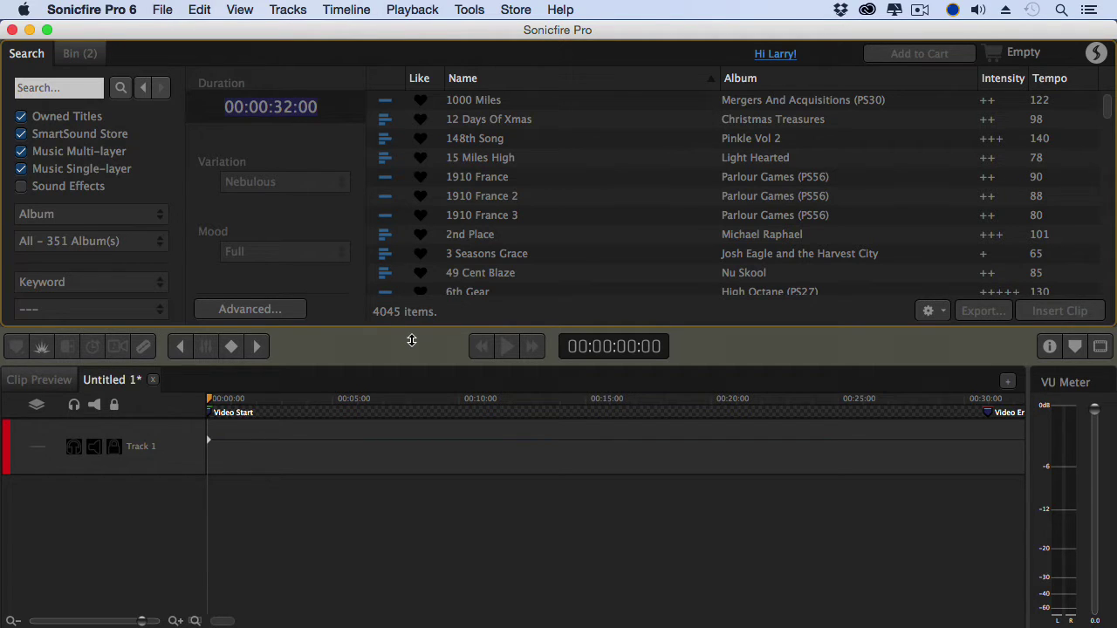
# Limit the library to owned multi-layer music by hiding single-layer and SmartSound Store titles.
pyautogui.press('super+f')
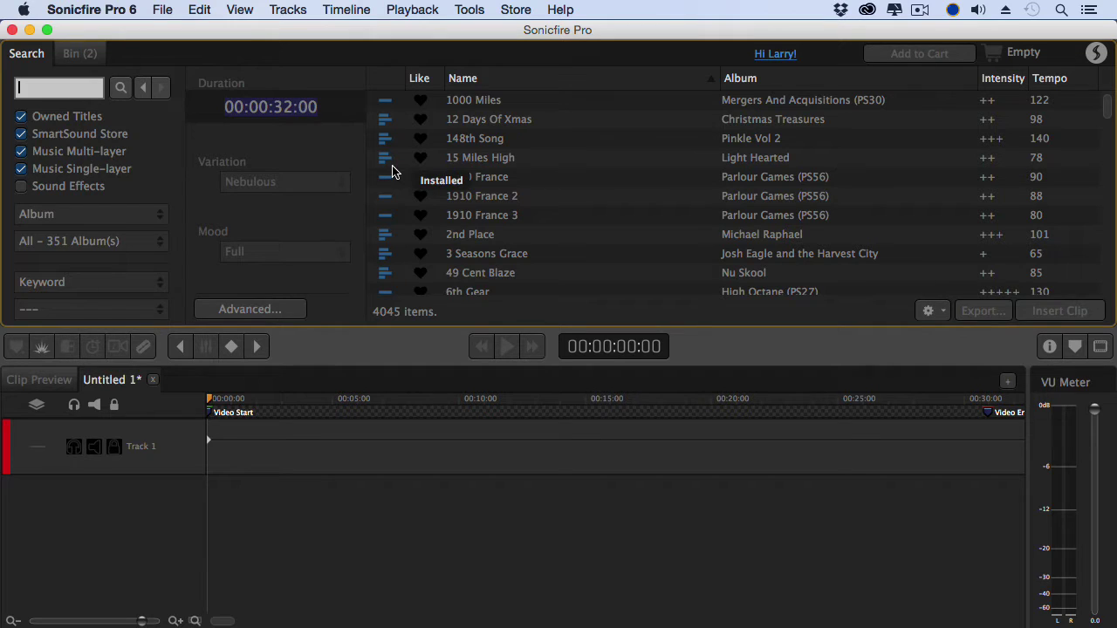
pyautogui.click(50, 172)
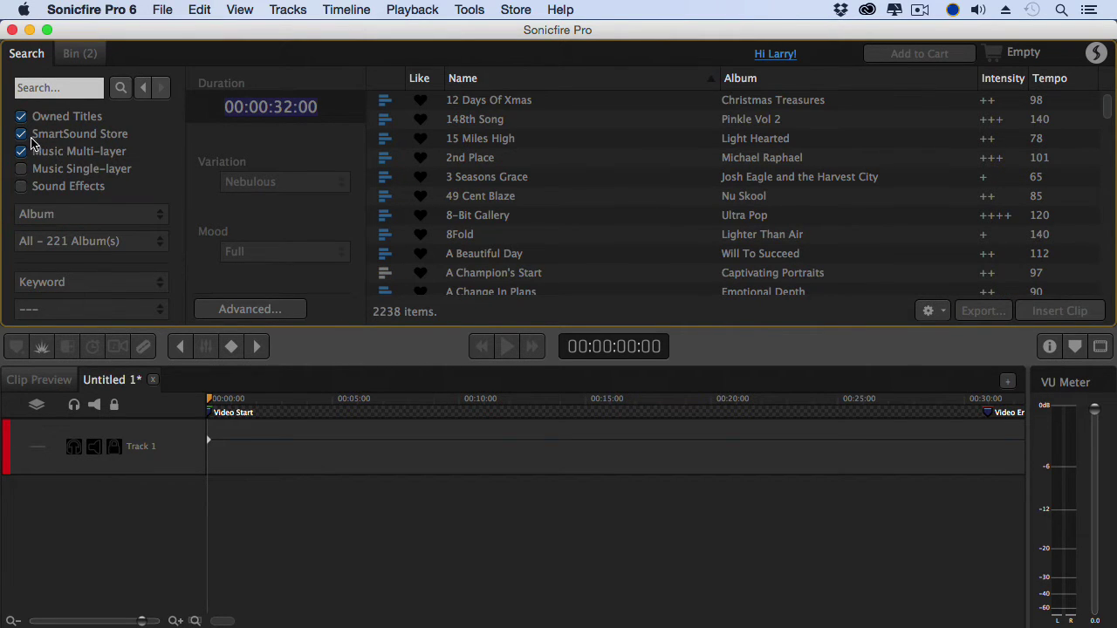
pyautogui.click(24, 135)
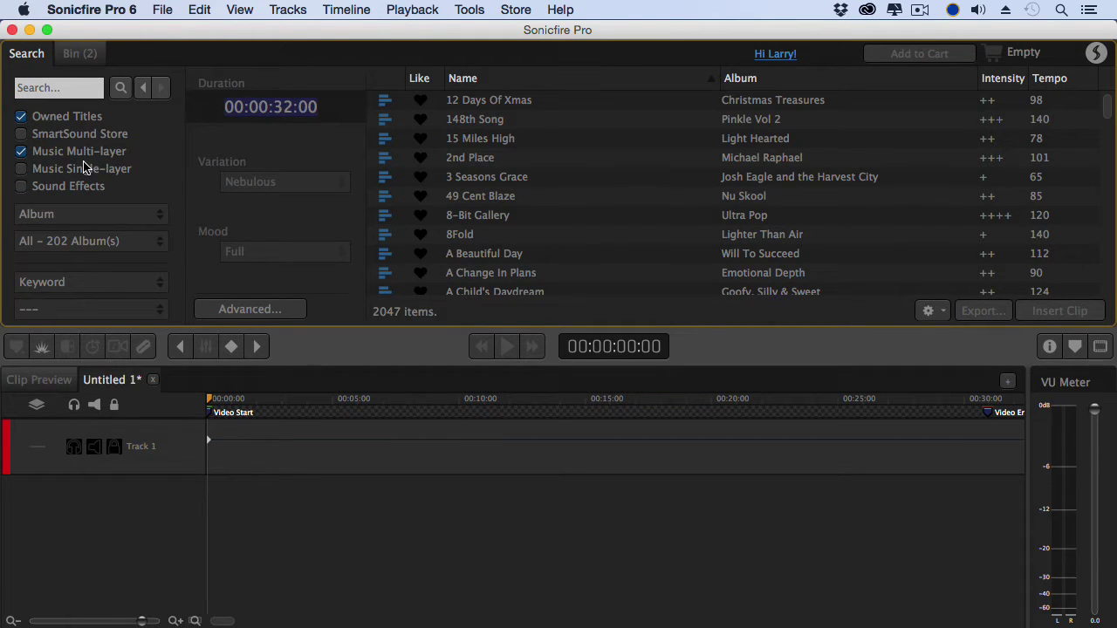
# Search for 'the gift' and audition The Gift from Pop Beds 1.
pyautogui.click(64, 91)
pyautogui.write('the f')
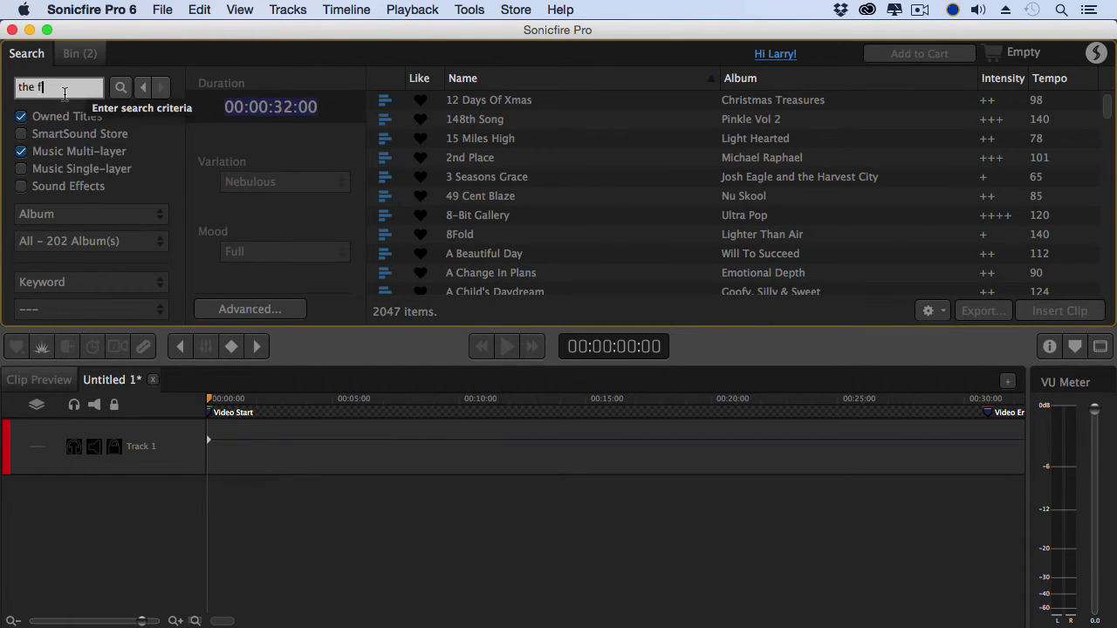
pyautogui.press('Return')
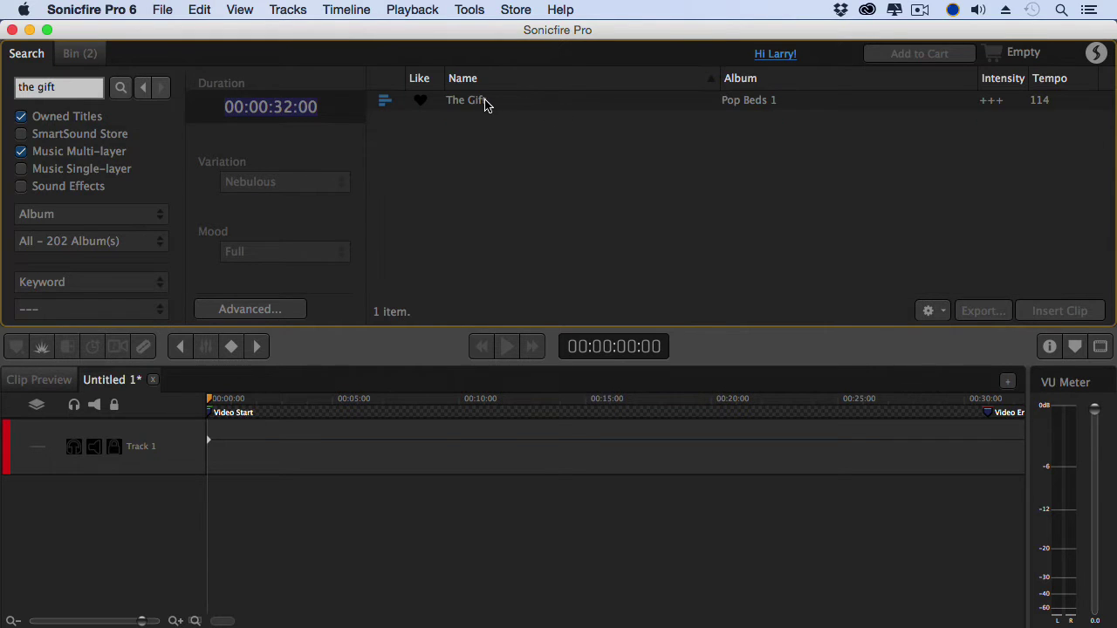
pyautogui.click(484, 102)
pyautogui.click(506, 346)
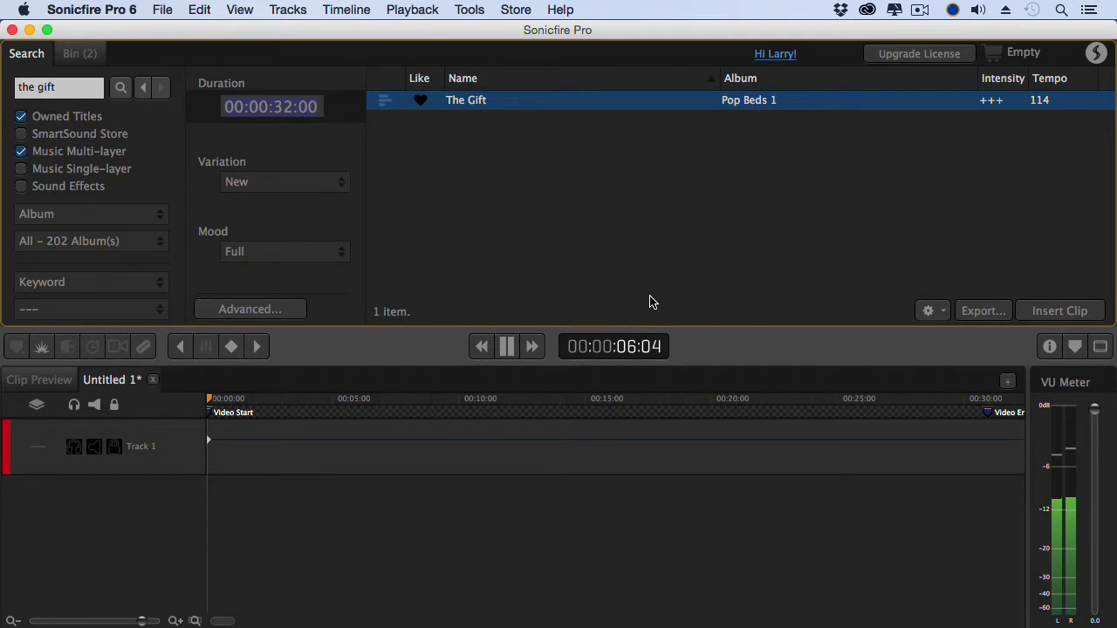
pyautogui.press('space')
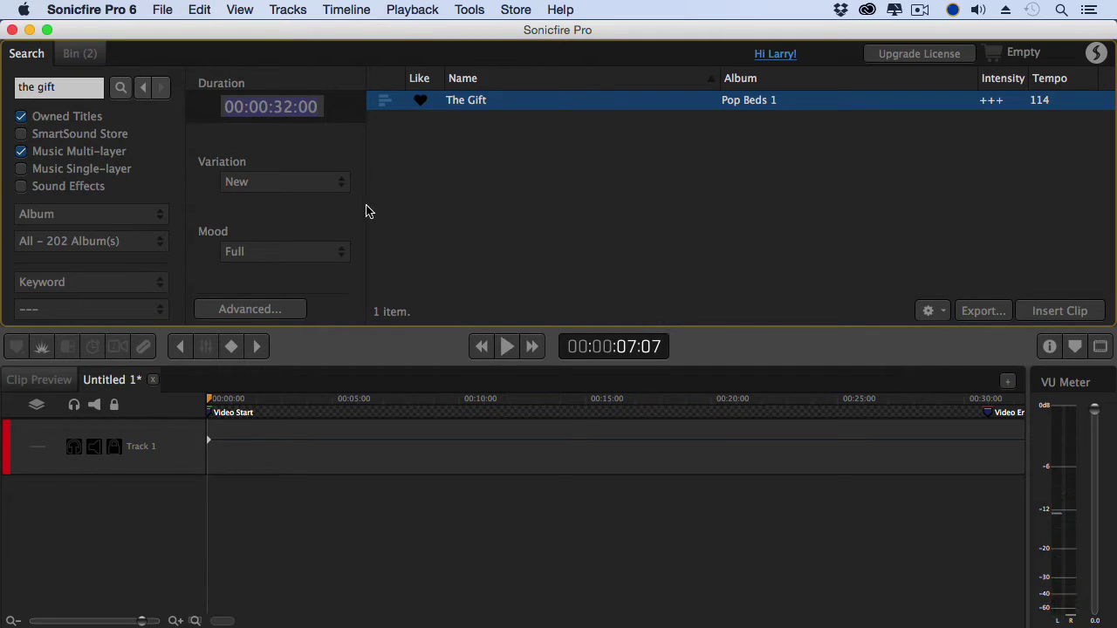
# Switch The Gift to its Excited variation and audition it.
pyautogui.click(293, 194)
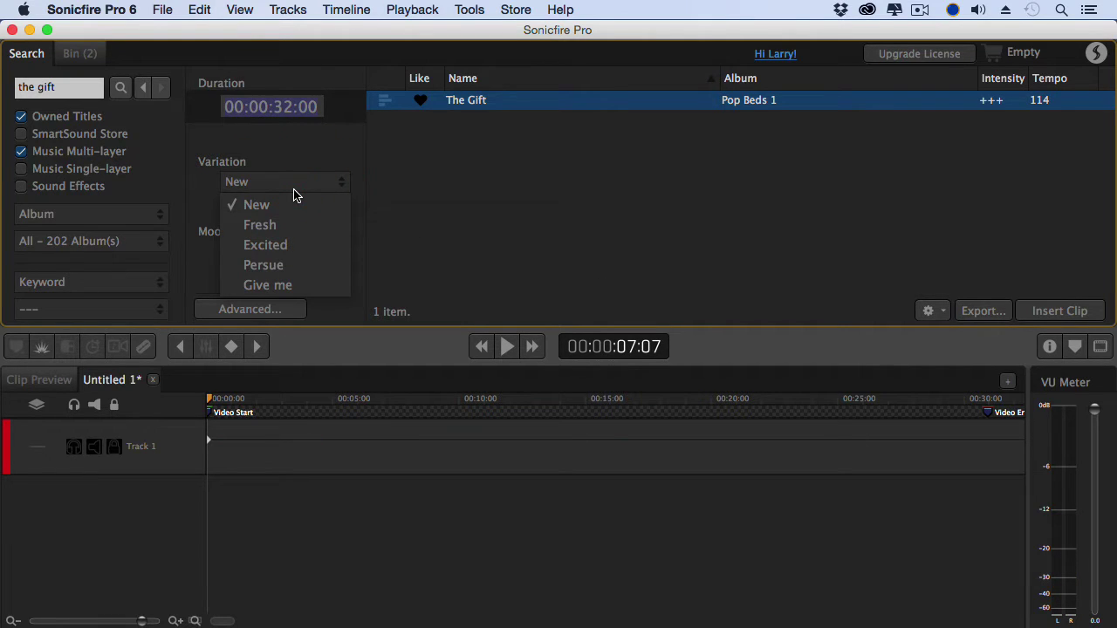
pyautogui.click(293, 246)
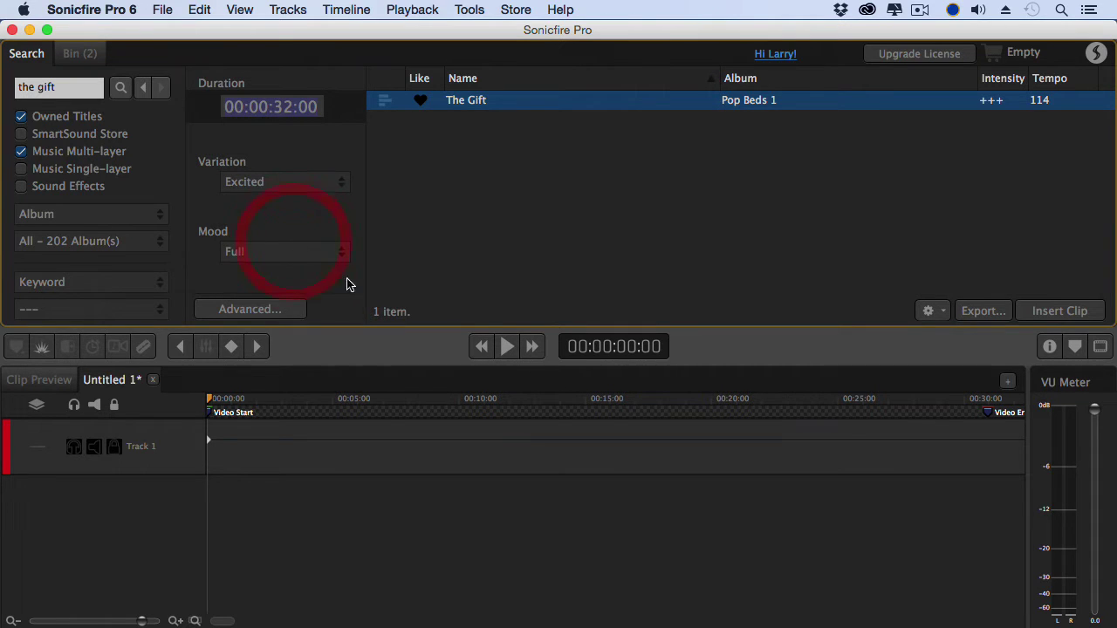
pyautogui.click(508, 347)
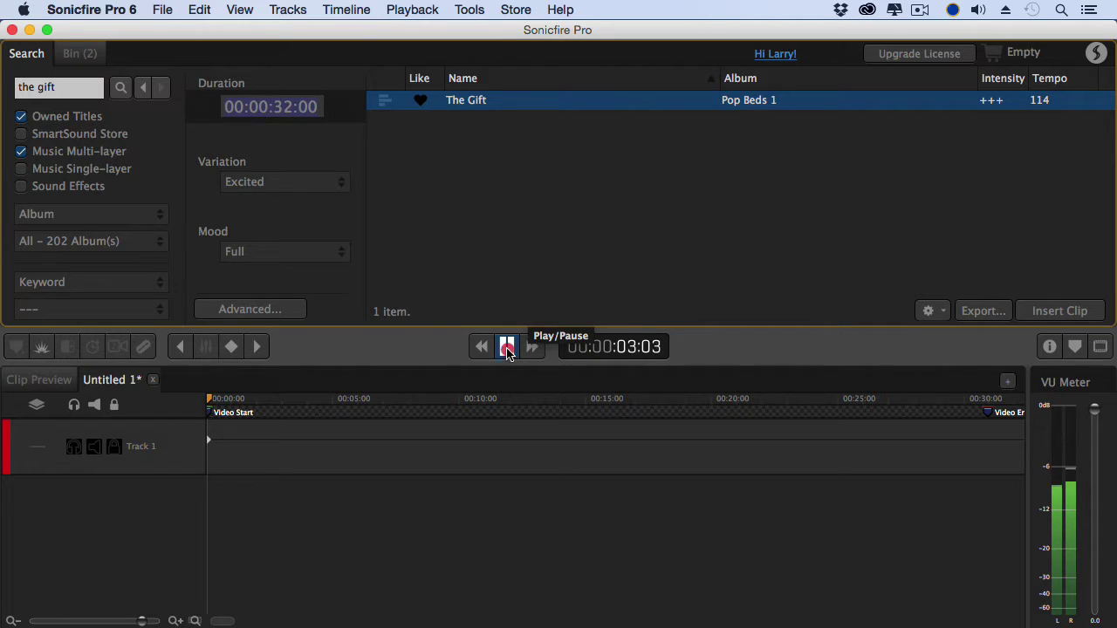
pyautogui.click(507, 347)
# Change The Gift to the Give me variation and preview it.
pyautogui.click(310, 187)
pyautogui.click(279, 287)
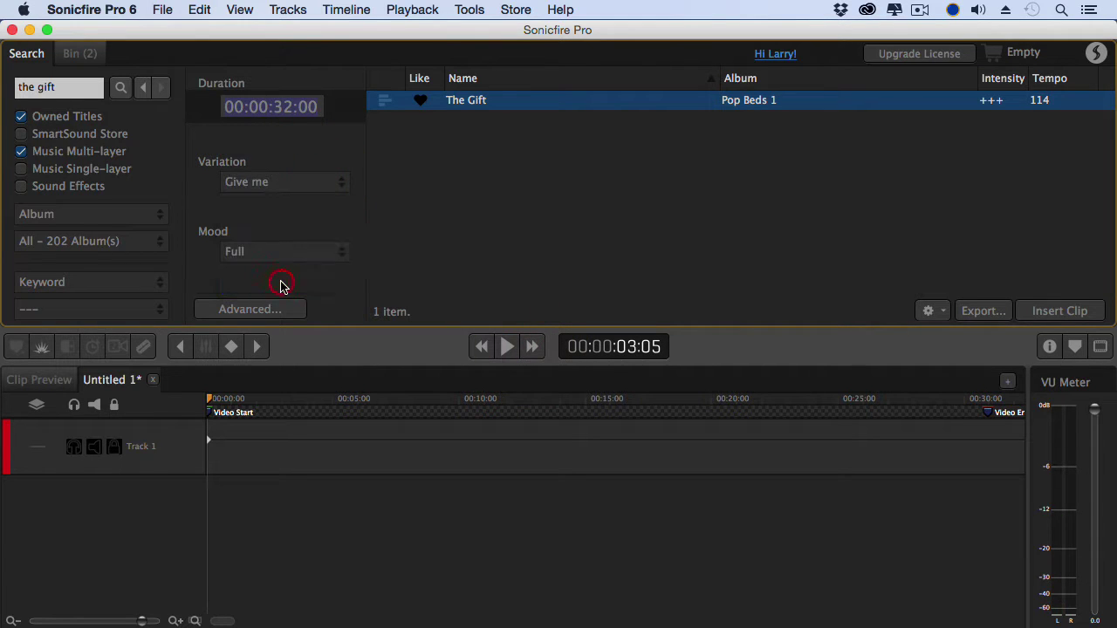
pyautogui.click(506, 346)
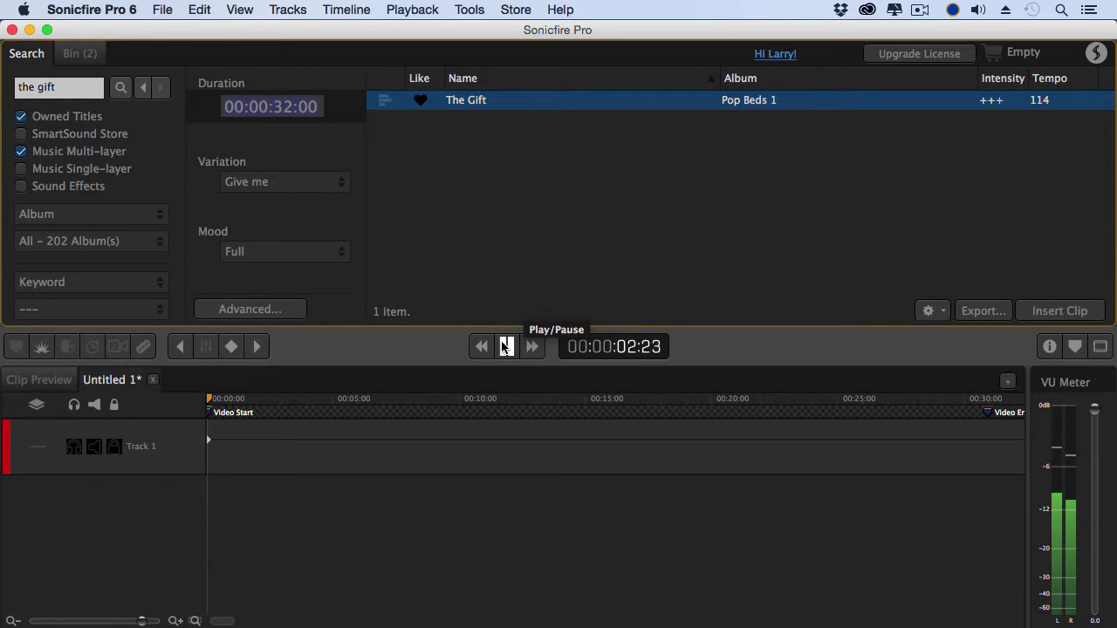
pyautogui.click(506, 347)
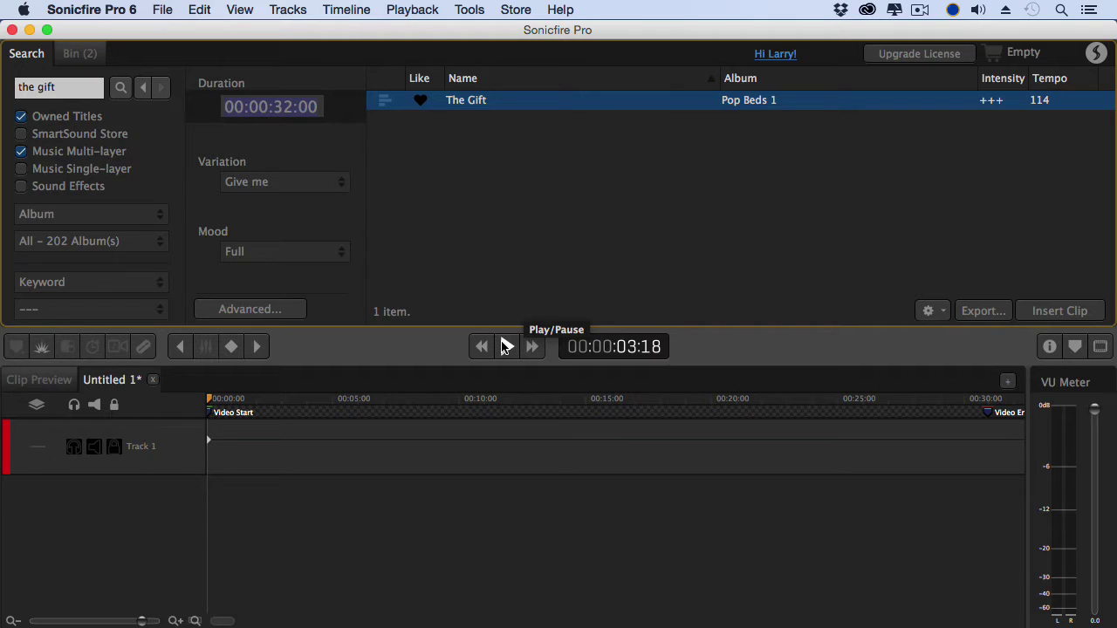
pyautogui.click(281, 258)
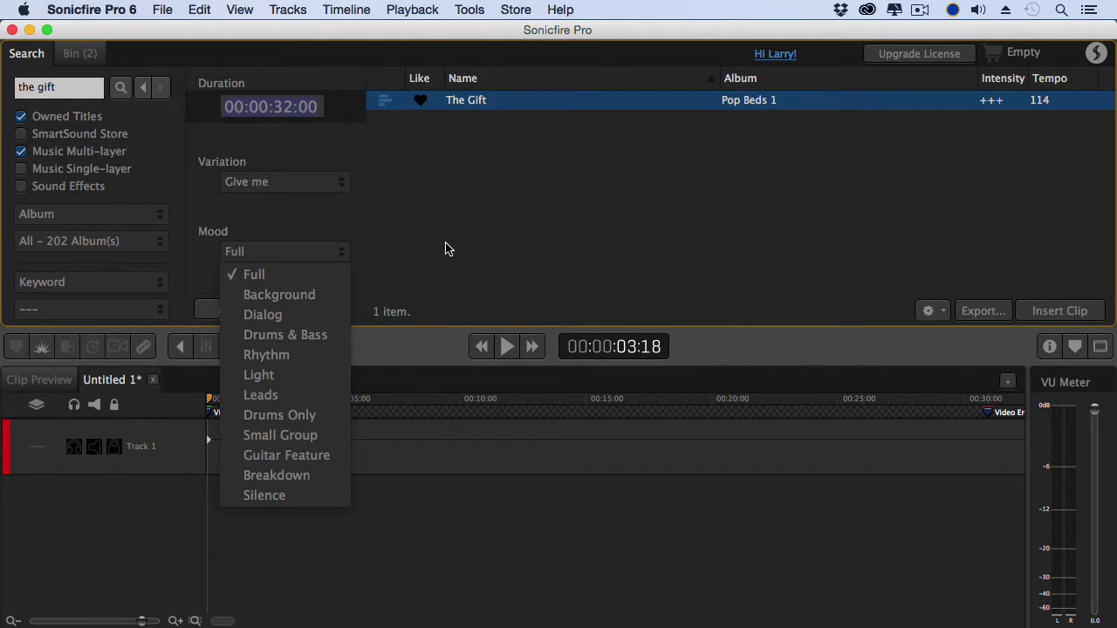
pyautogui.click(278, 395)
pyautogui.click(509, 346)
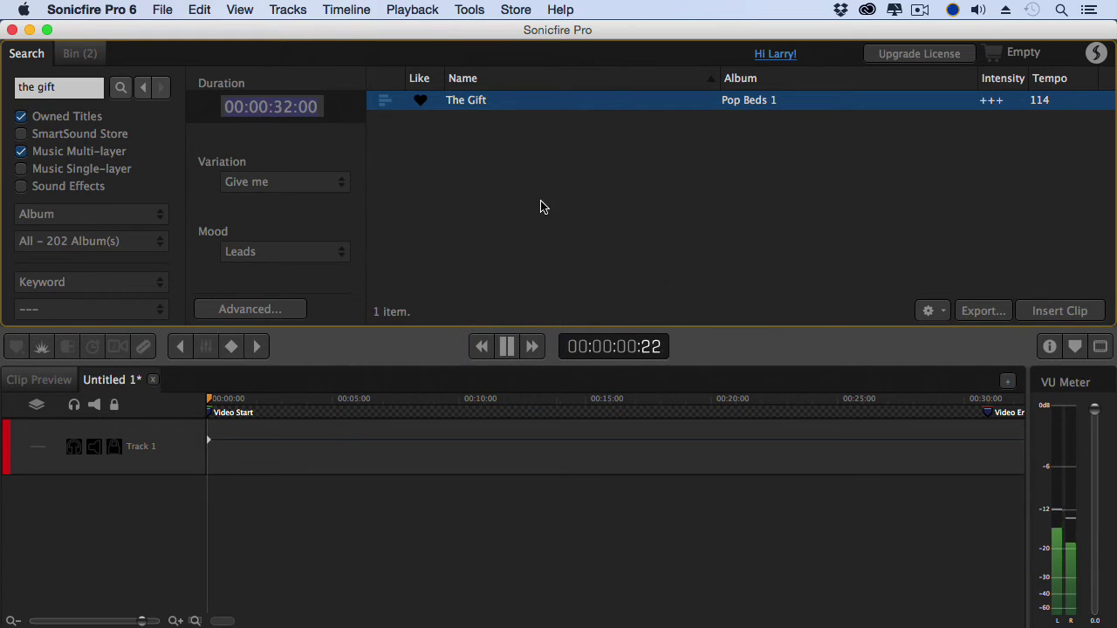
pyautogui.click(288, 255)
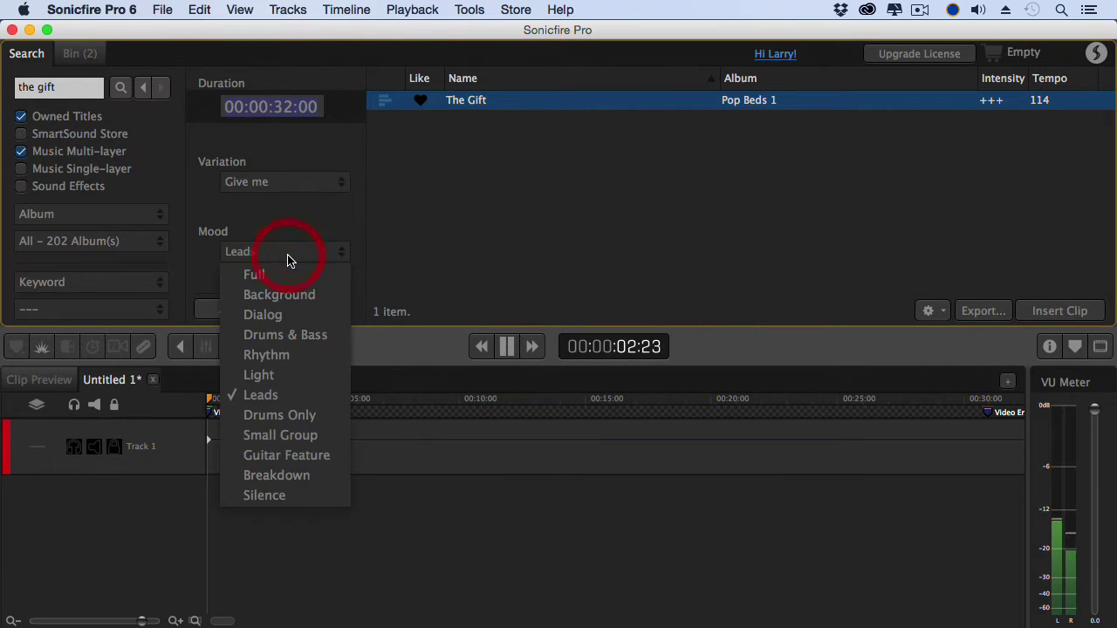
pyautogui.click(321, 475)
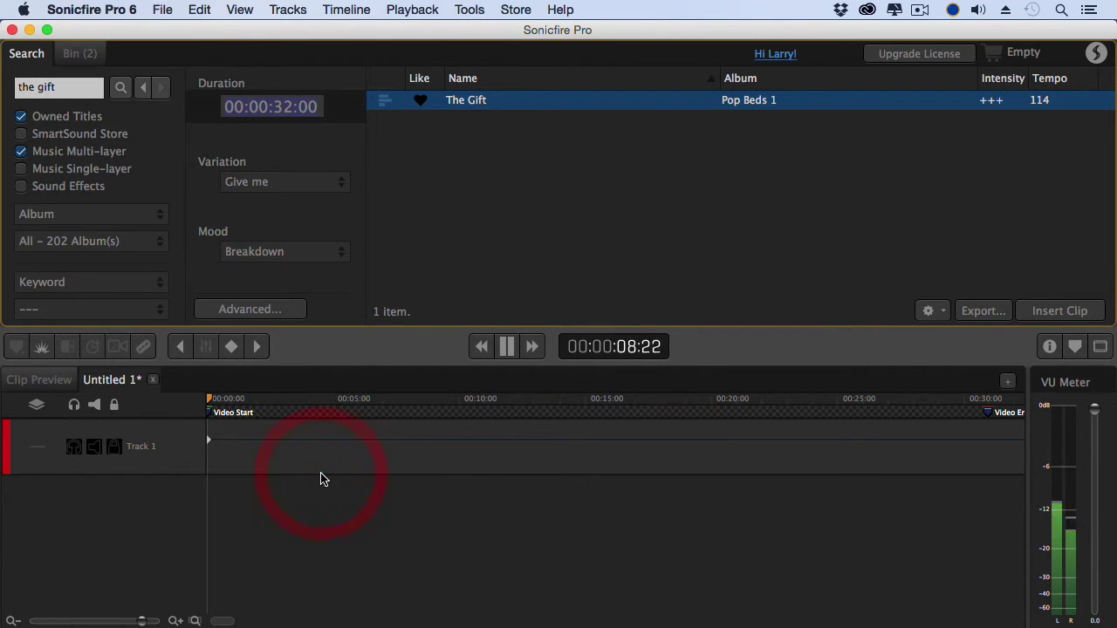
pyautogui.click(316, 255)
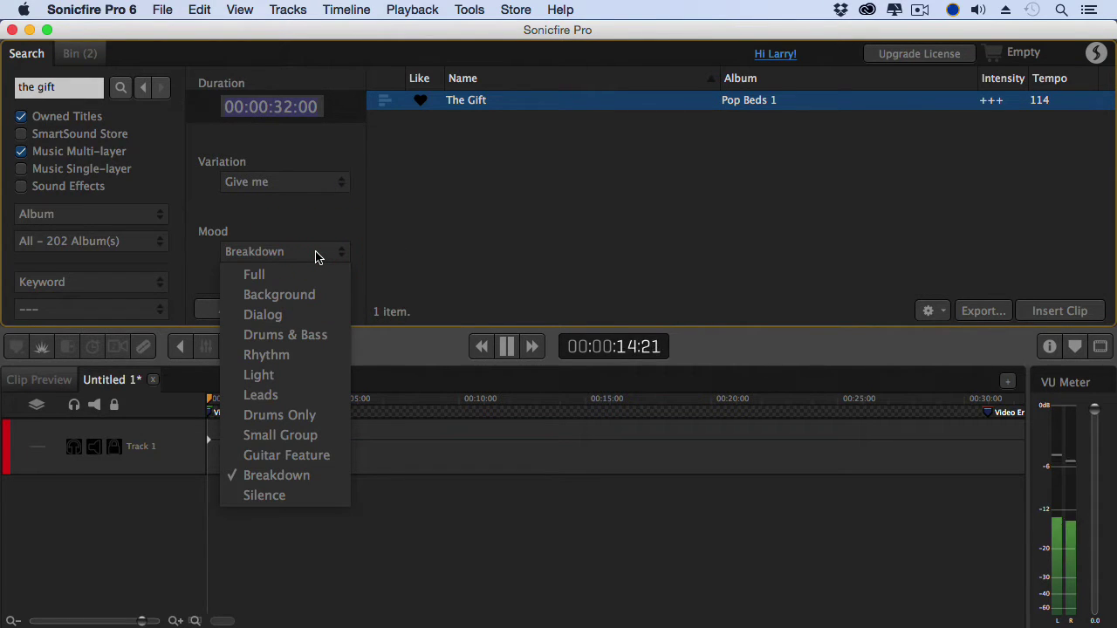
pyautogui.click(317, 274)
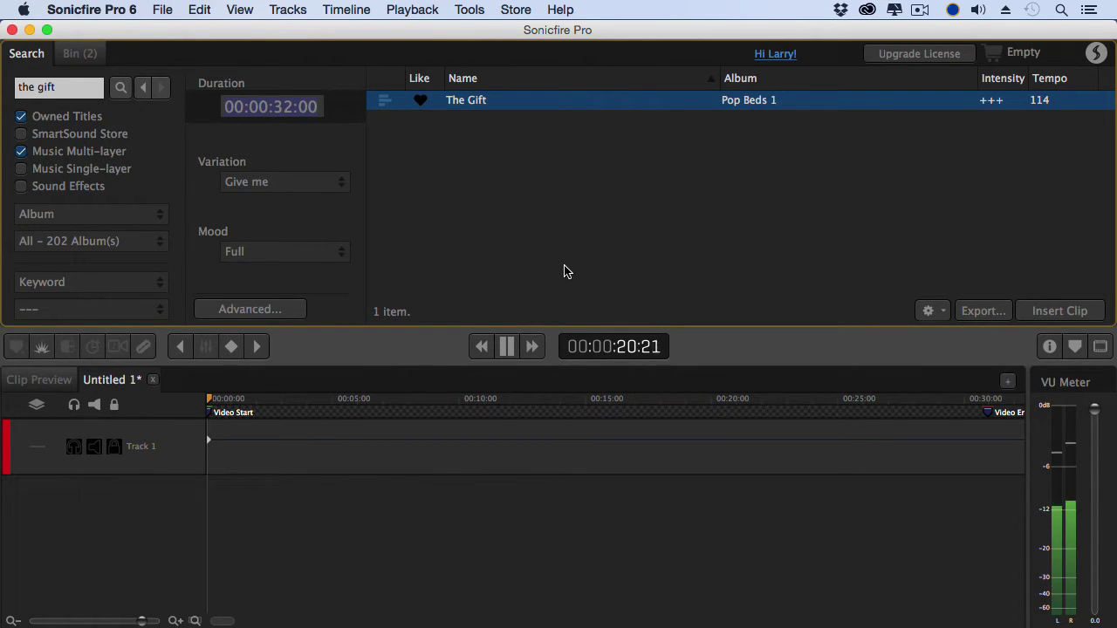
pyautogui.click(506, 348)
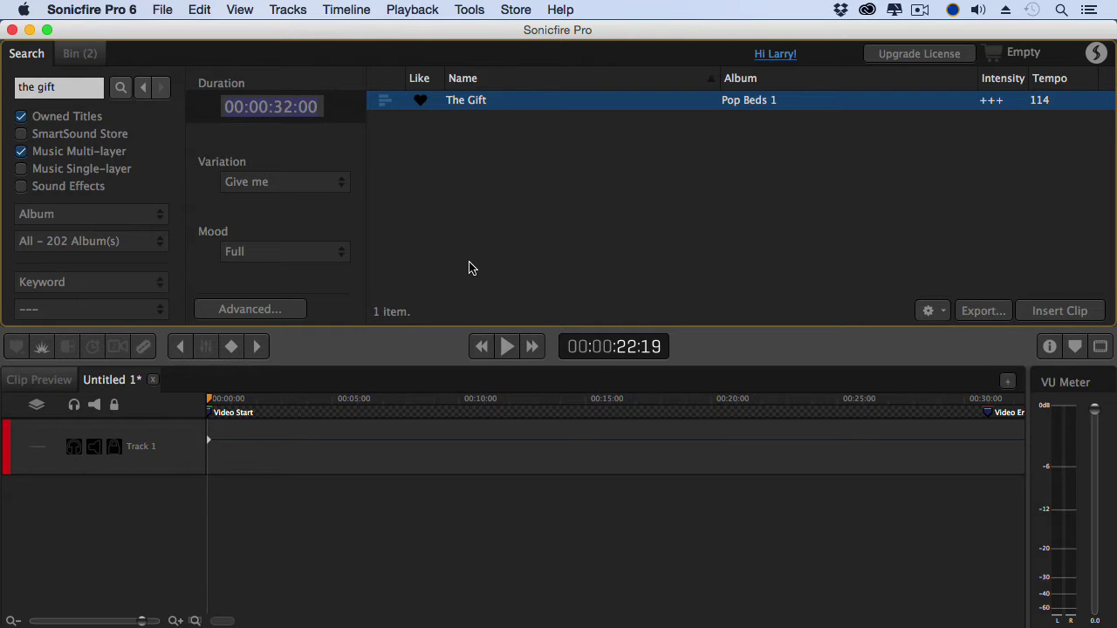
# Show the video preview panel and scrub through the opening of the video.
pyautogui.click(1101, 347)
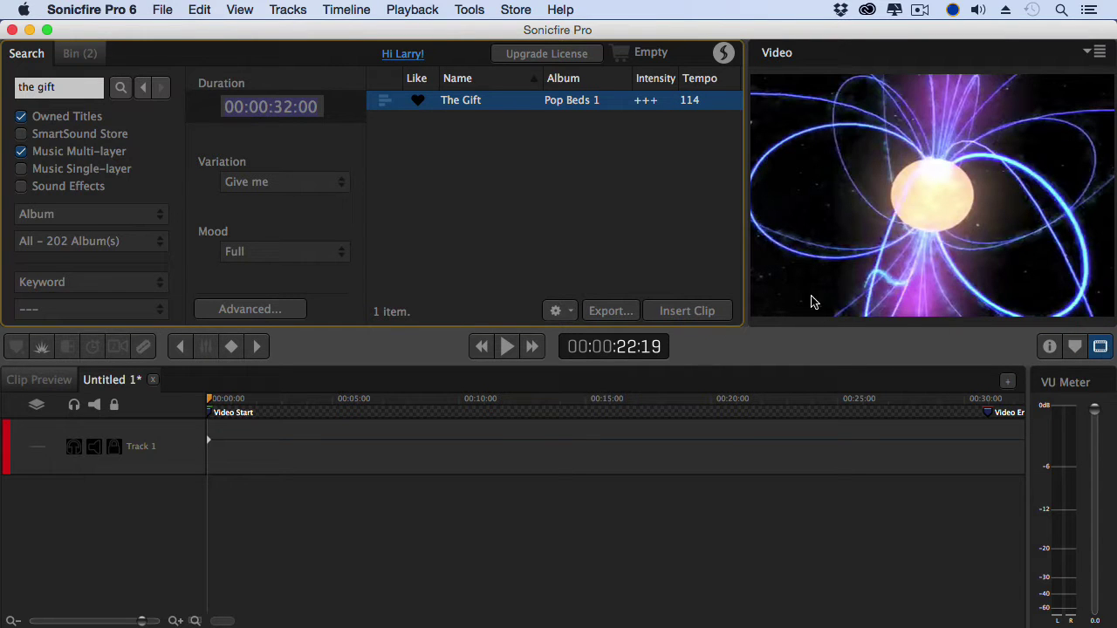
pyautogui.moveTo(211, 398)
pyautogui.mouseDown()
pyautogui.moveTo(429, 411)
pyautogui.moveTo(573, 444)
pyautogui.moveTo(201, 407)
pyautogui.mouseUp()
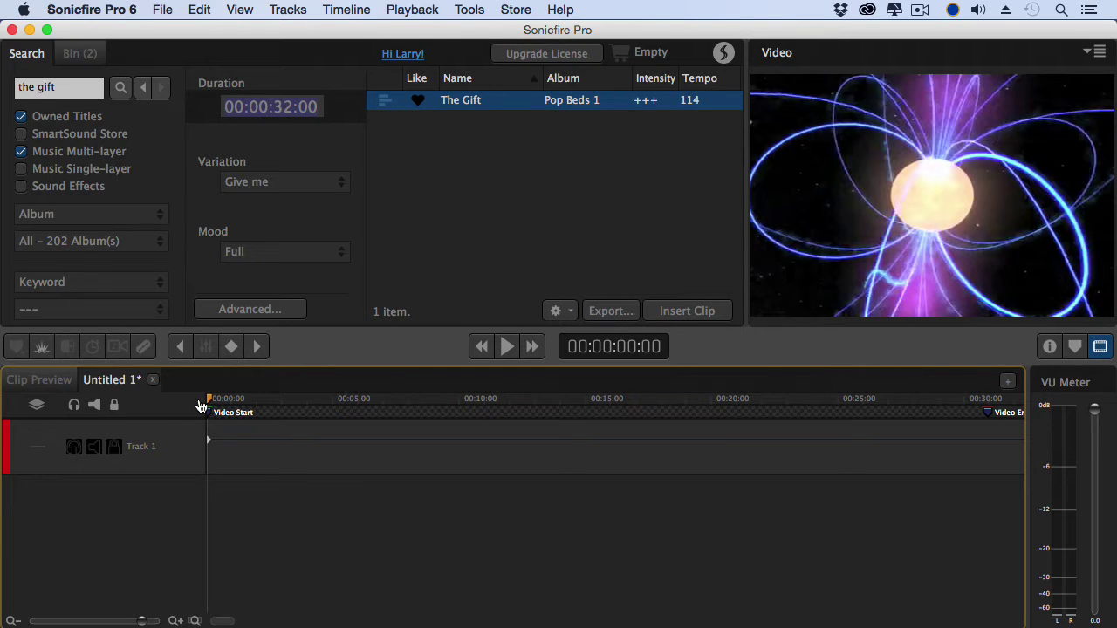
# Search 'call me pal' and drag You Can Call Me Pal (Dub Factor) onto the timeline under the video.
pyautogui.click(89, 85)
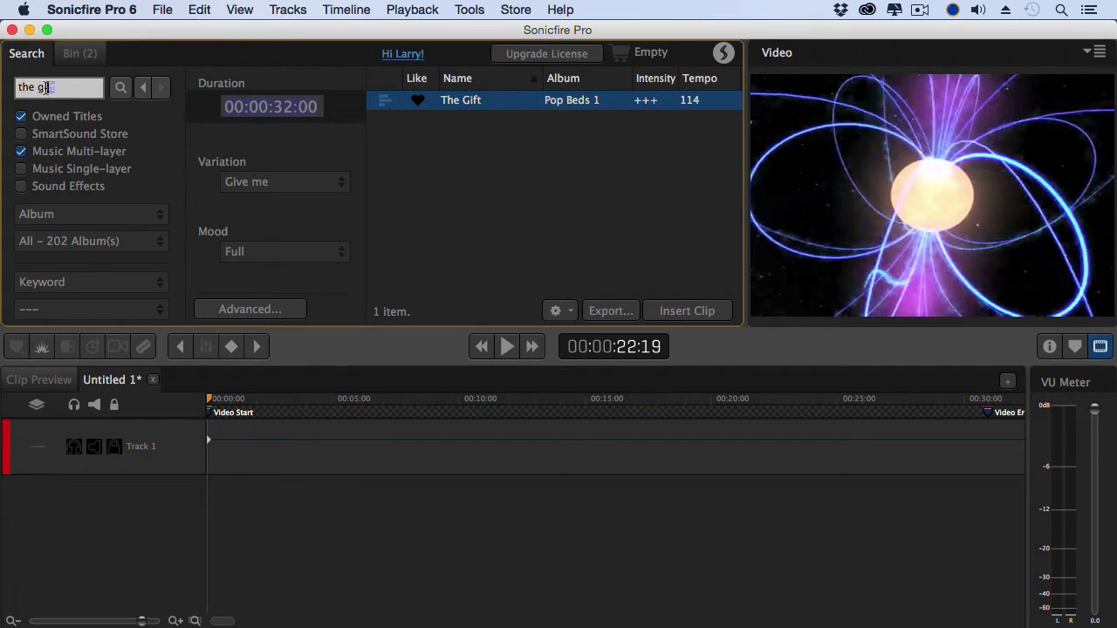
pyautogui.write('ft')
pyautogui.moveTo(56, 87); pyautogui.dragTo(4, 81)
pyautogui.write('call me')
pyautogui.press('Return')
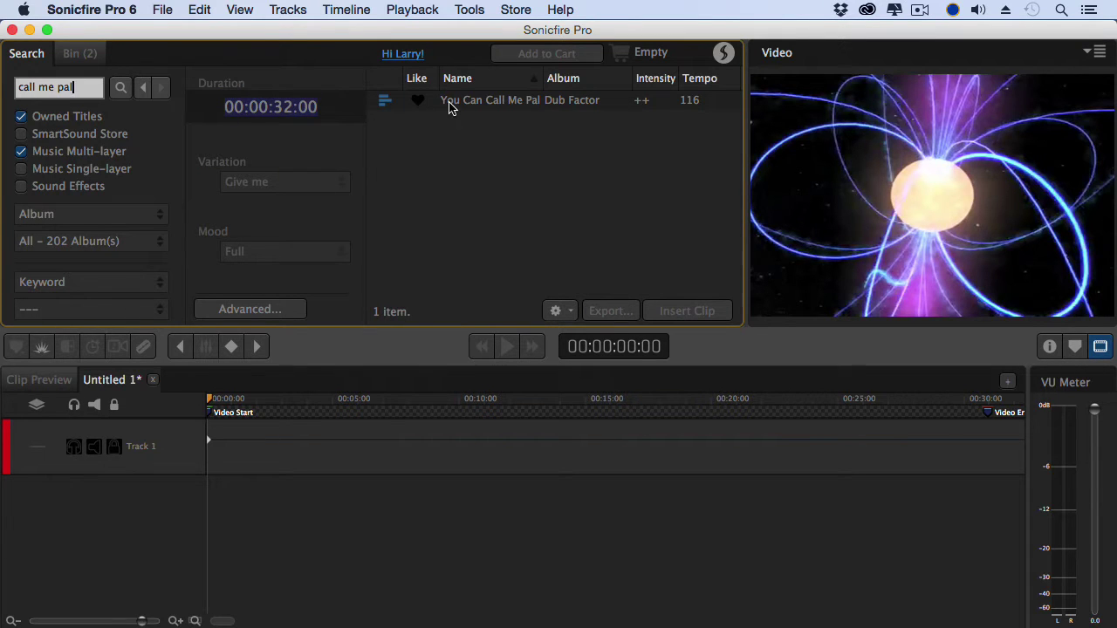
pyautogui.click(449, 105)
pyautogui.moveTo(449, 107); pyautogui.dragTo(164, 496)
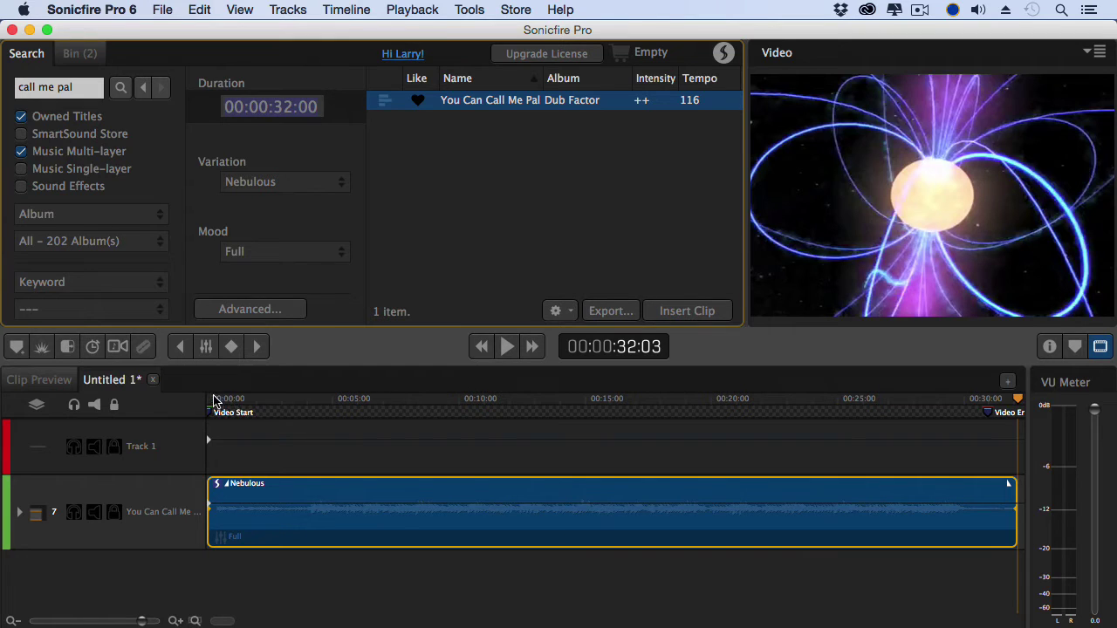
pyautogui.moveTo(219, 400); pyautogui.dragTo(334, 407)
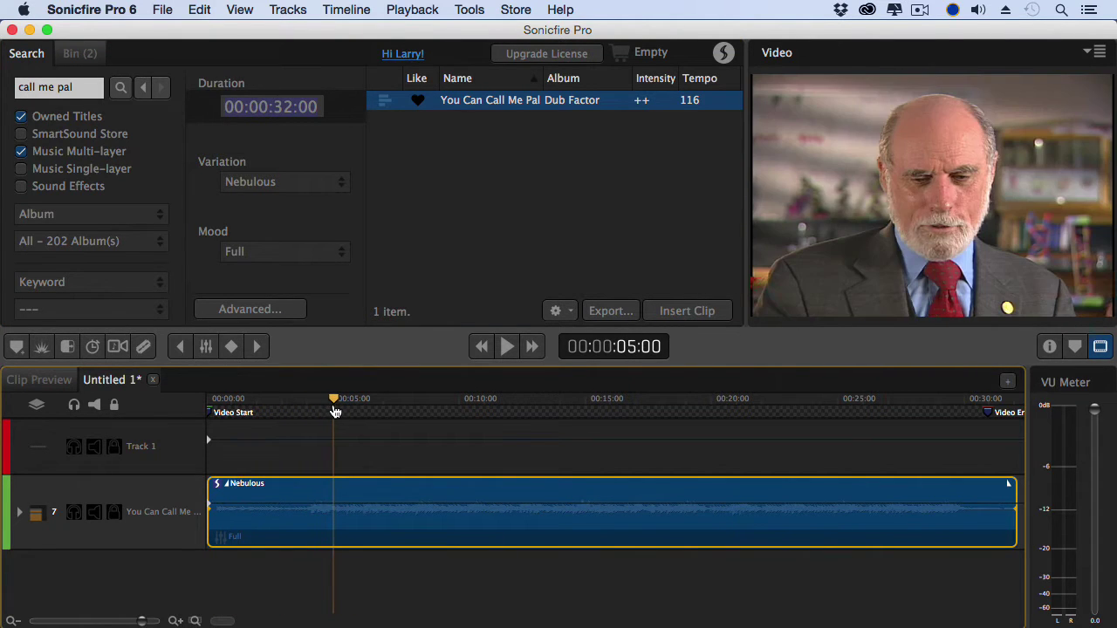
# Add new Full mood sections to the You Can Call Me Pal clip at 05:01 and about 22:07.
pyautogui.rightClick(341, 543)
pyautogui.click(400, 510)
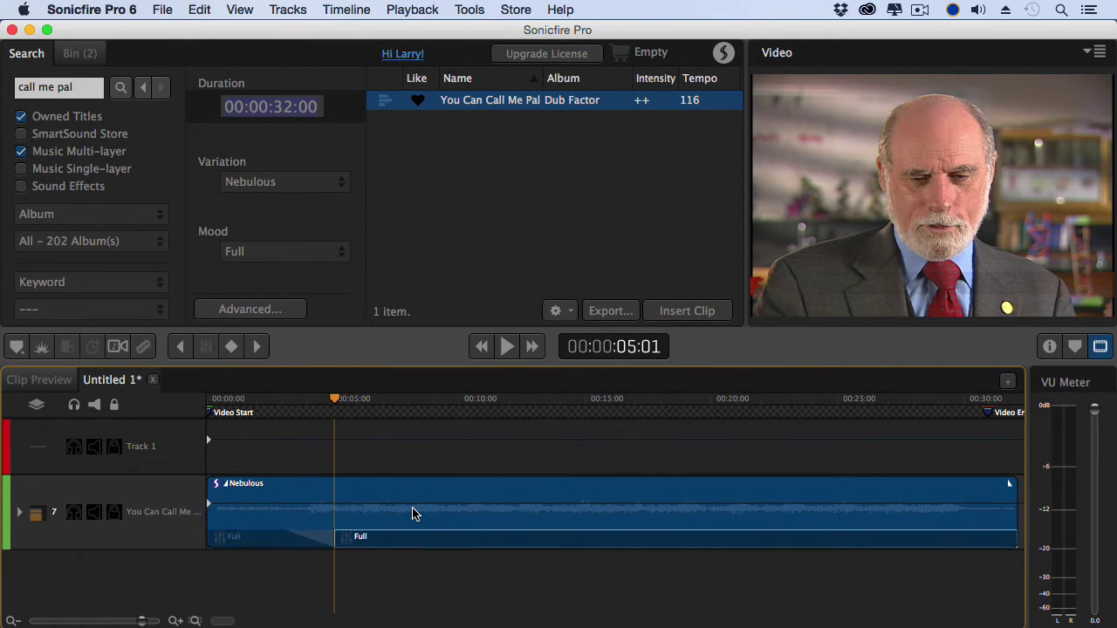
pyautogui.moveTo(359, 401); pyautogui.dragTo(769, 419)
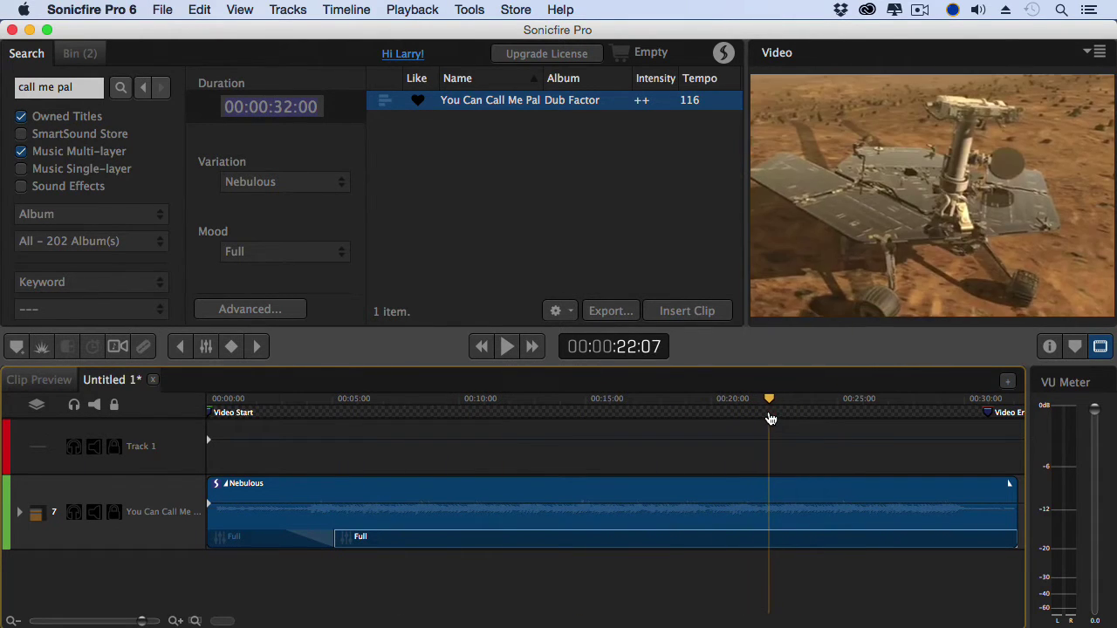
pyautogui.rightClick(761, 537)
pyautogui.click(734, 513)
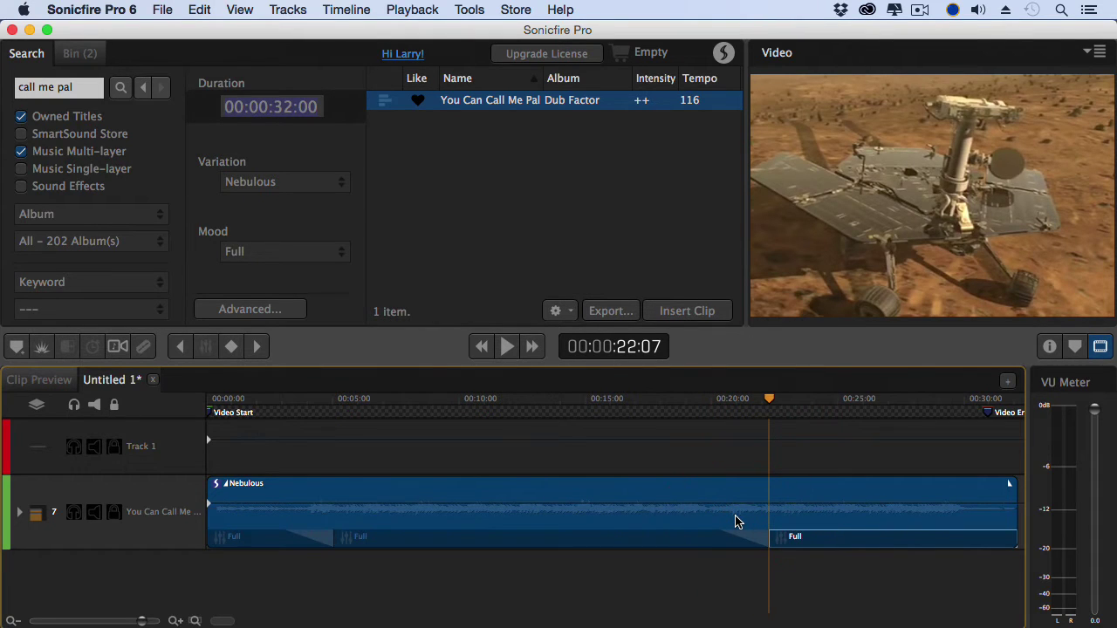
pyautogui.click(337, 538)
pyautogui.moveTo(334, 542)
pyautogui.mouseDown()
pyautogui.moveTo(320, 538)
pyautogui.moveTo(331, 548)
pyautogui.mouseUp()
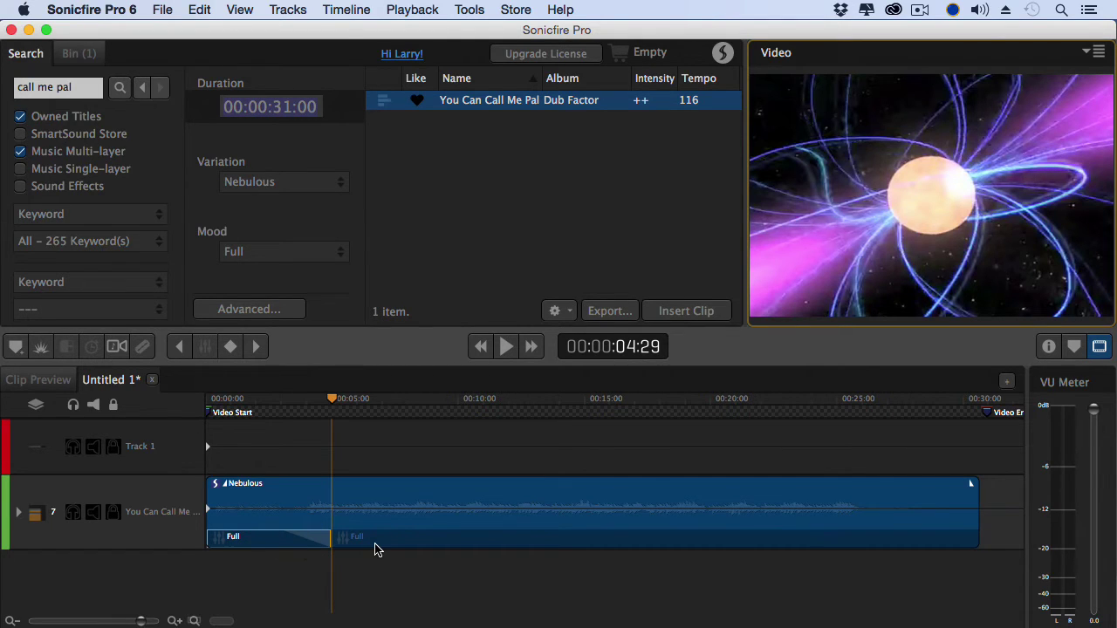
# In the Inspector, cut the first Full section's transition time from 00:03:29 to 00:01:00.
pyautogui.click(316, 545)
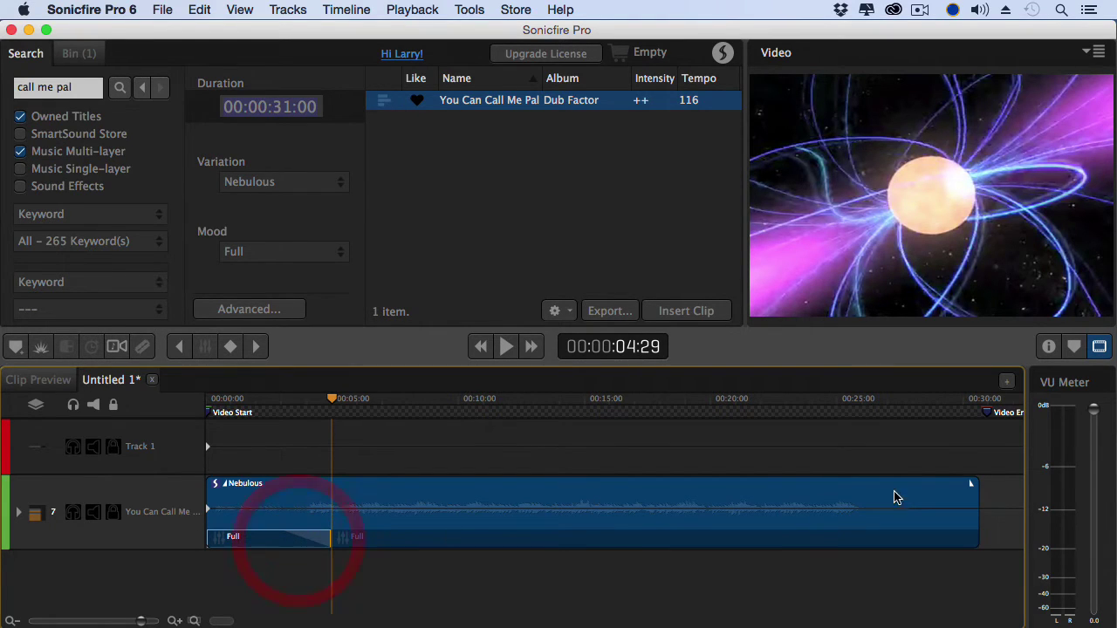
pyautogui.click(1048, 347)
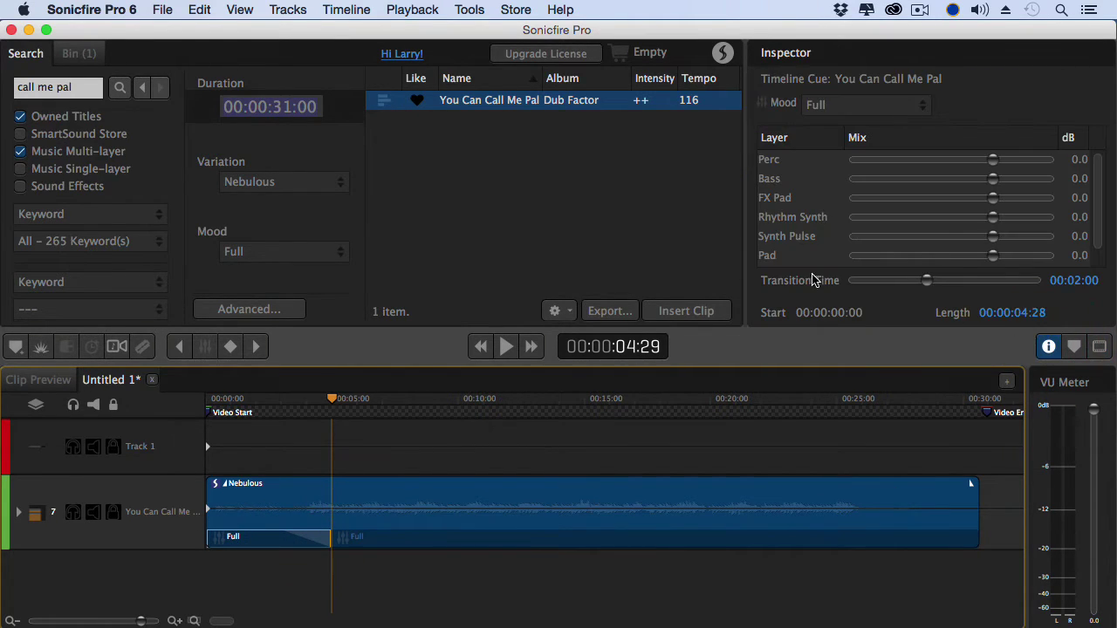
pyautogui.moveTo(926, 282); pyautogui.dragTo(1002, 282)
pyautogui.click(1089, 283)
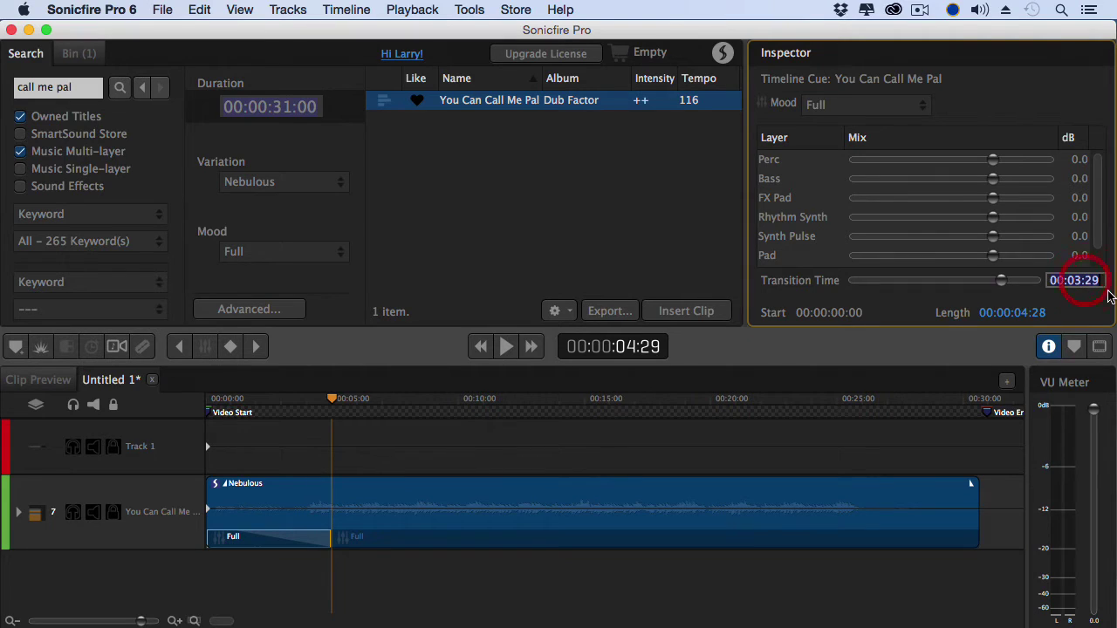
pyautogui.write('100')
pyautogui.press('Return')
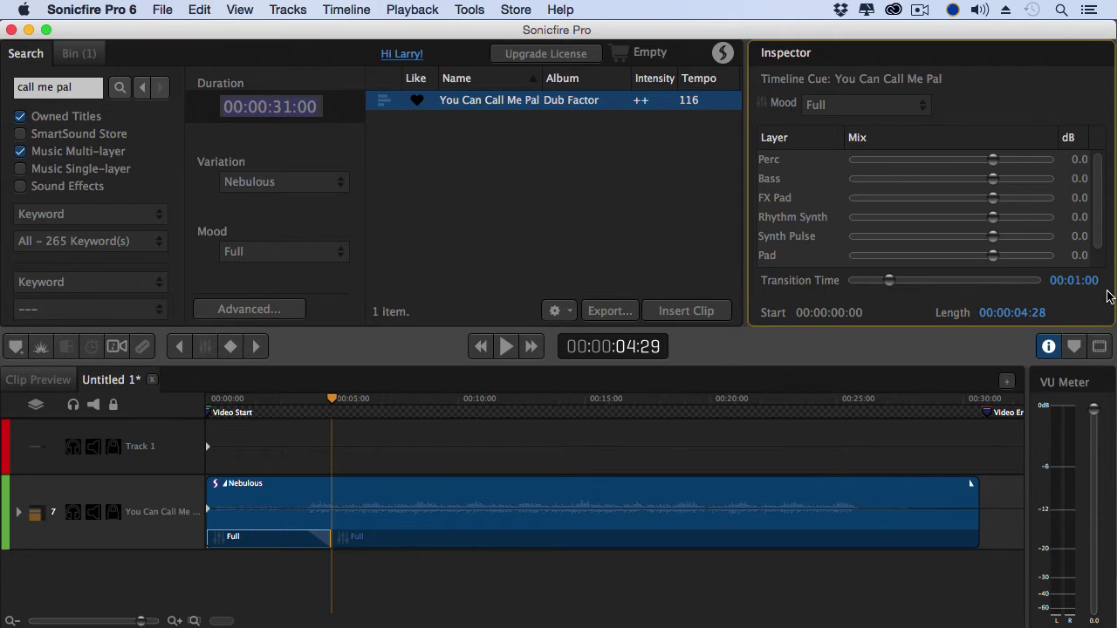
# Split the clip's mood map with Add Mood at 13:08 and at 24:02.
pyautogui.click(532, 402)
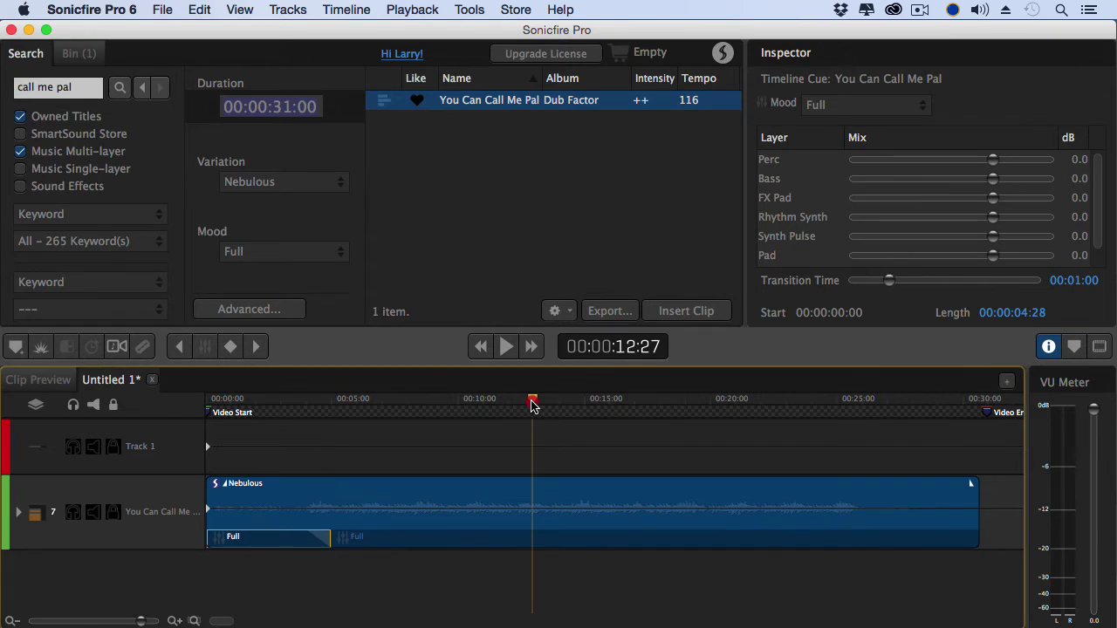
pyautogui.moveTo(532, 404); pyautogui.dragTo(541, 401)
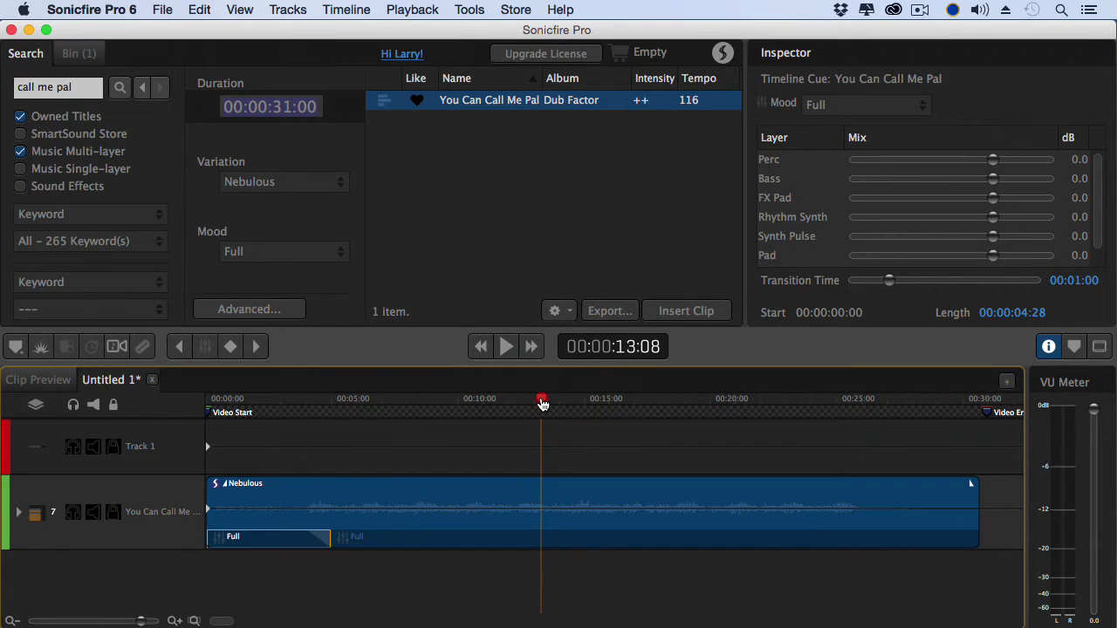
pyautogui.click(550, 543)
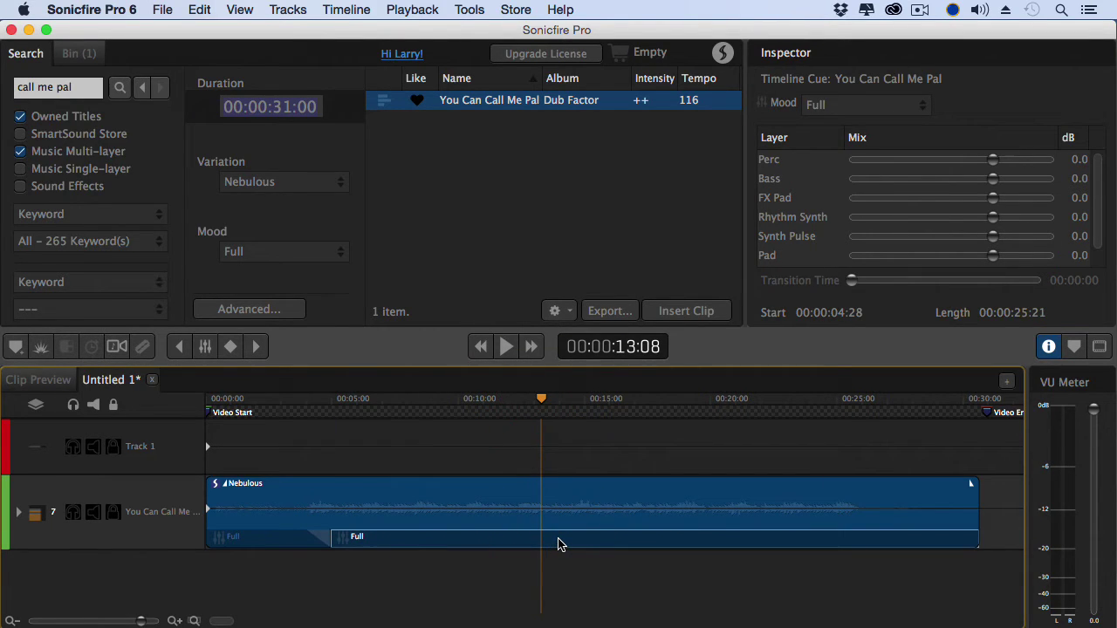
pyautogui.click(205, 349)
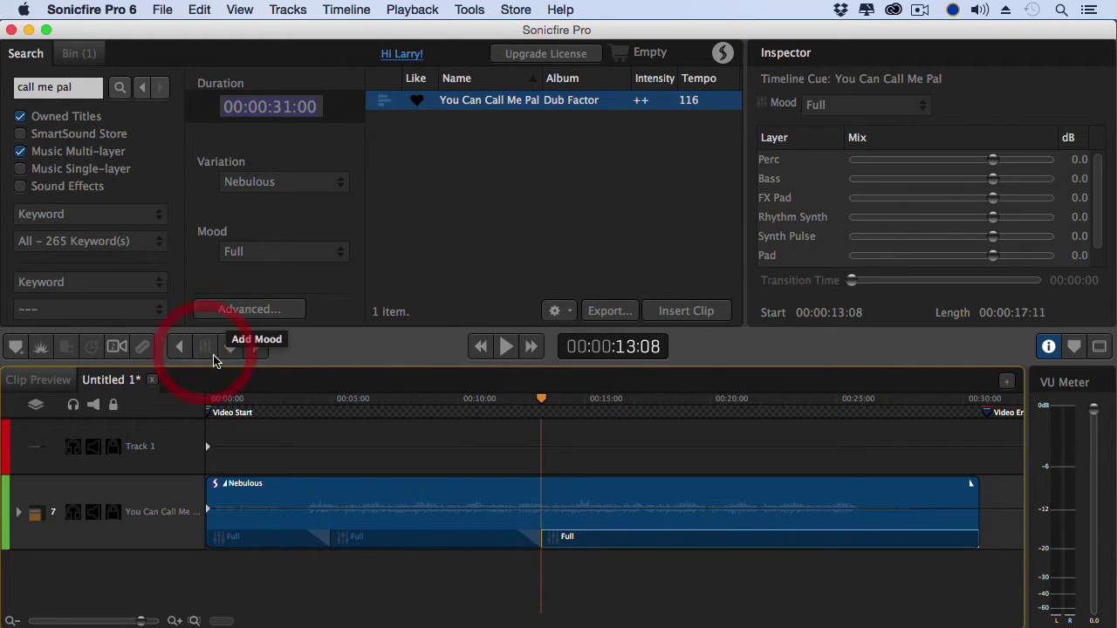
pyautogui.click(813, 402)
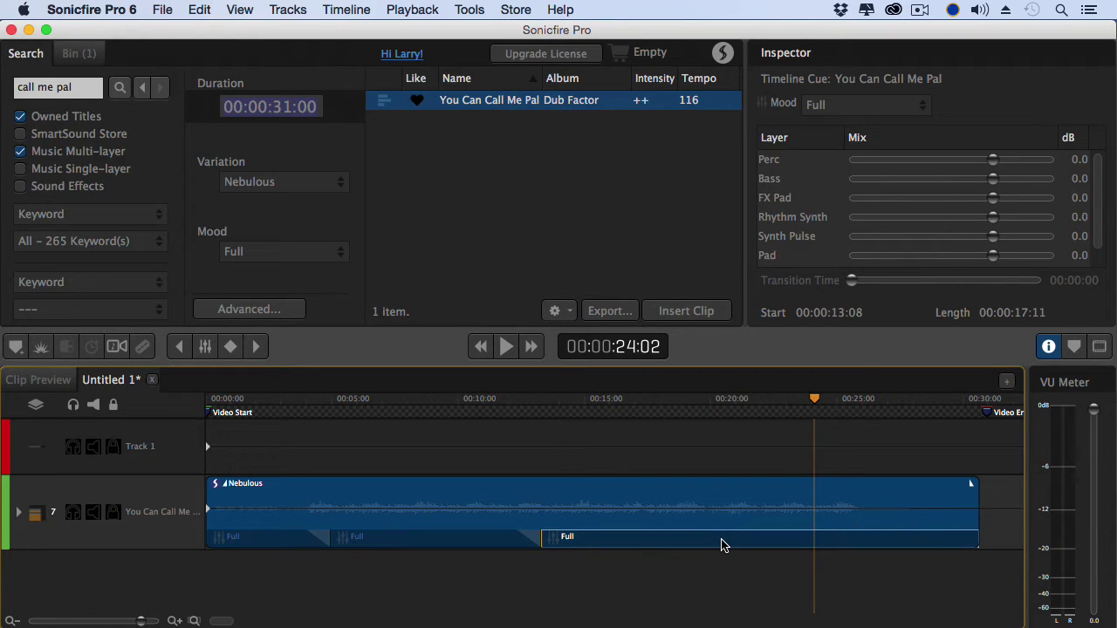
pyautogui.click(205, 347)
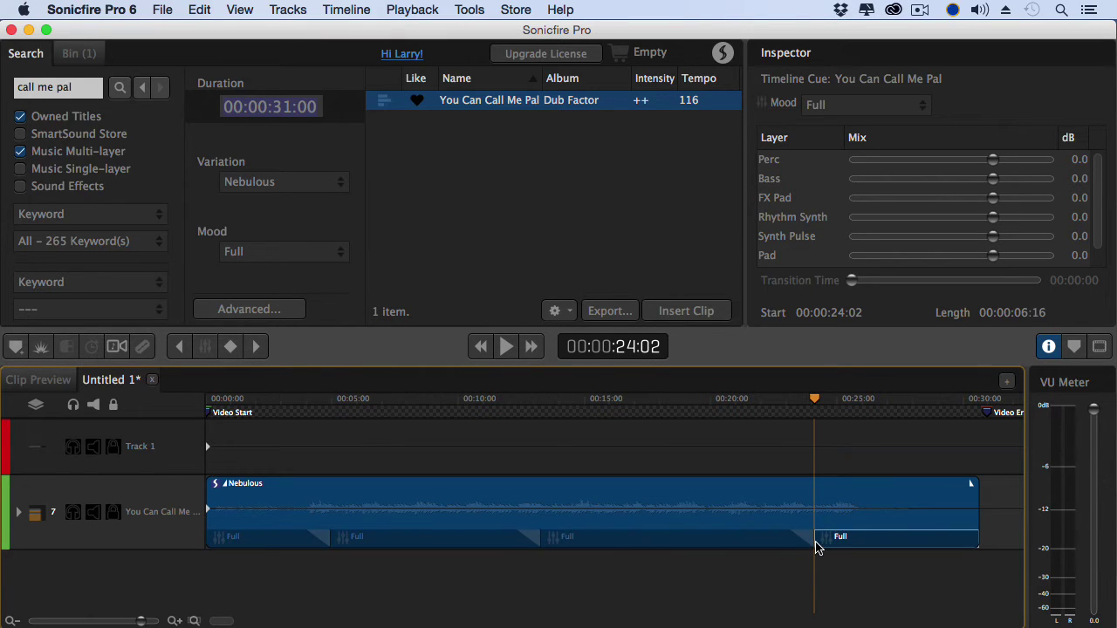
# Delete the last mood section, then try Leads, Drums Only and Breakdown on the third before deleting it.
pyautogui.rightClick(814, 542)
pyautogui.click(773, 529)
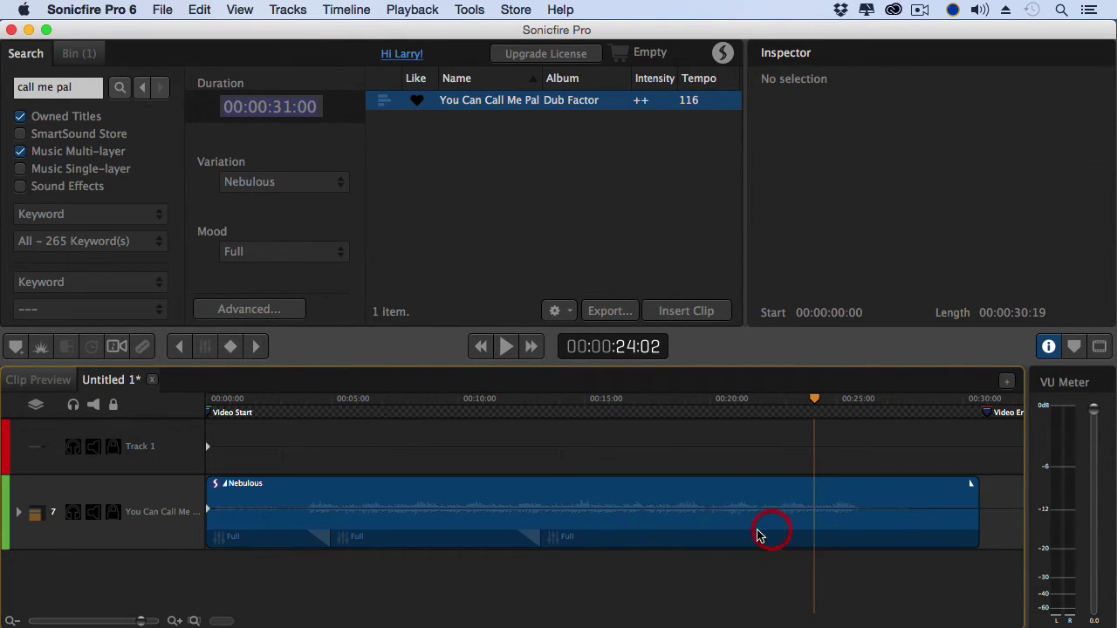
pyautogui.click(580, 543)
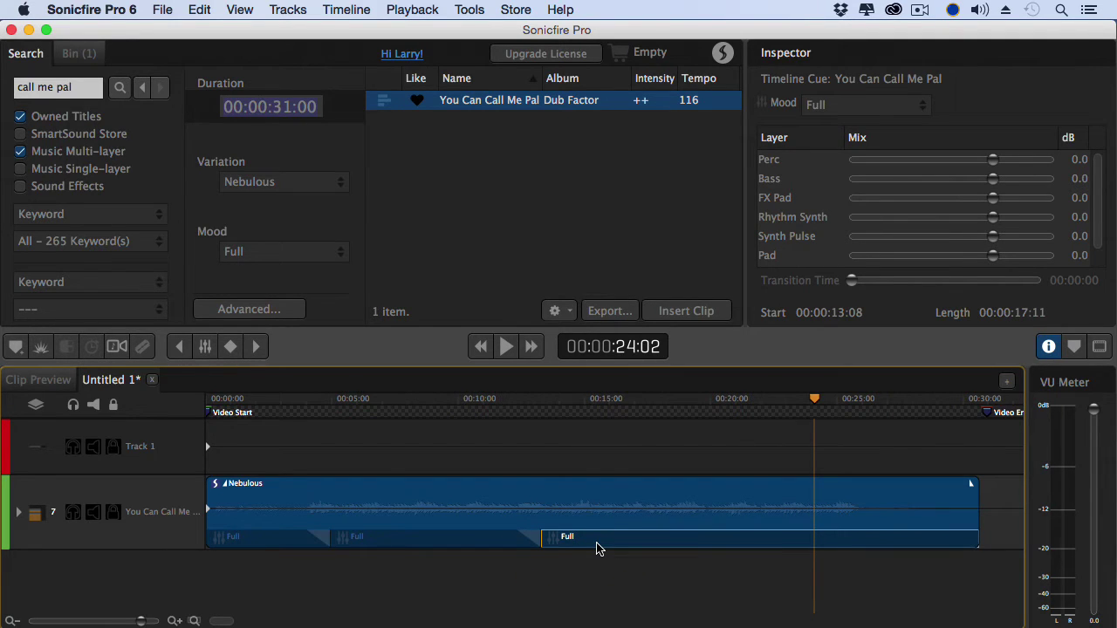
pyautogui.click(859, 106)
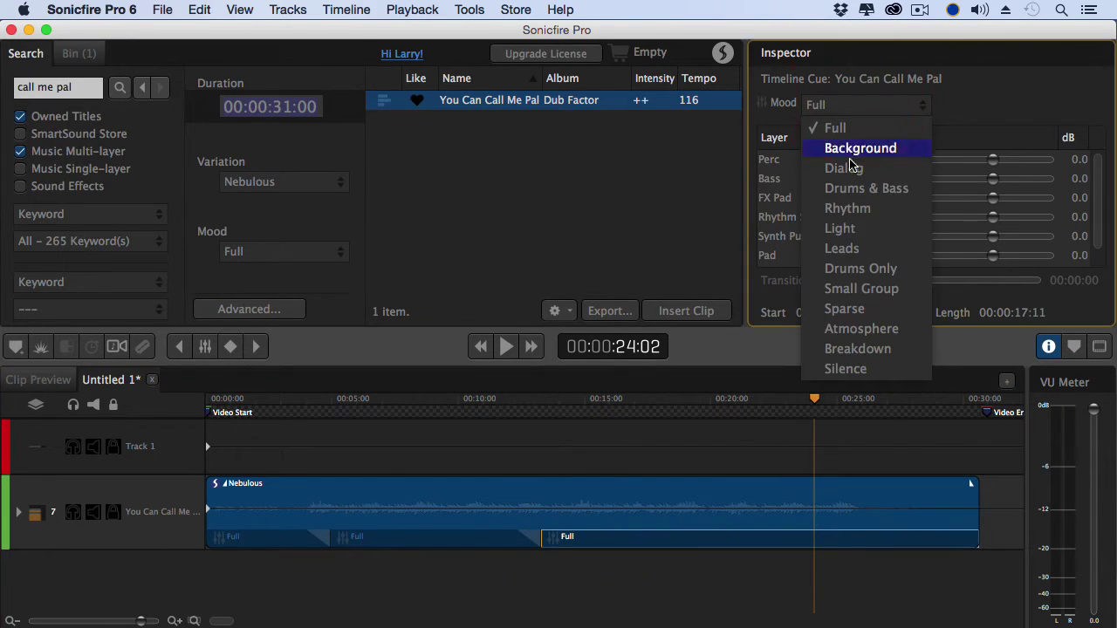
pyautogui.click(842, 248)
pyautogui.click(843, 107)
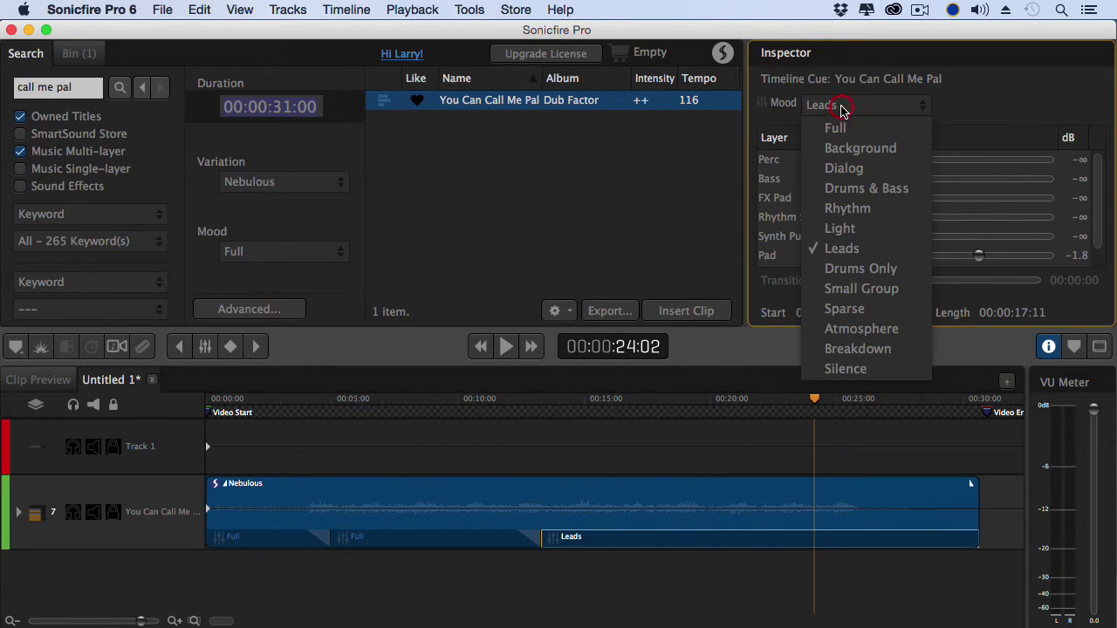
pyautogui.click(856, 268)
pyautogui.click(839, 109)
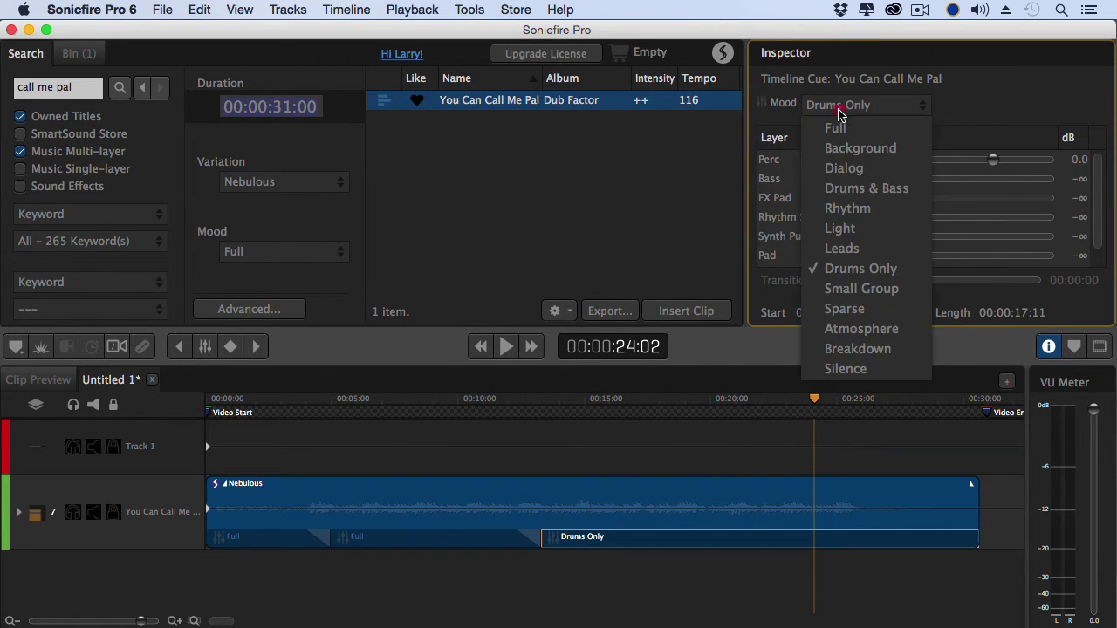
pyautogui.click(851, 349)
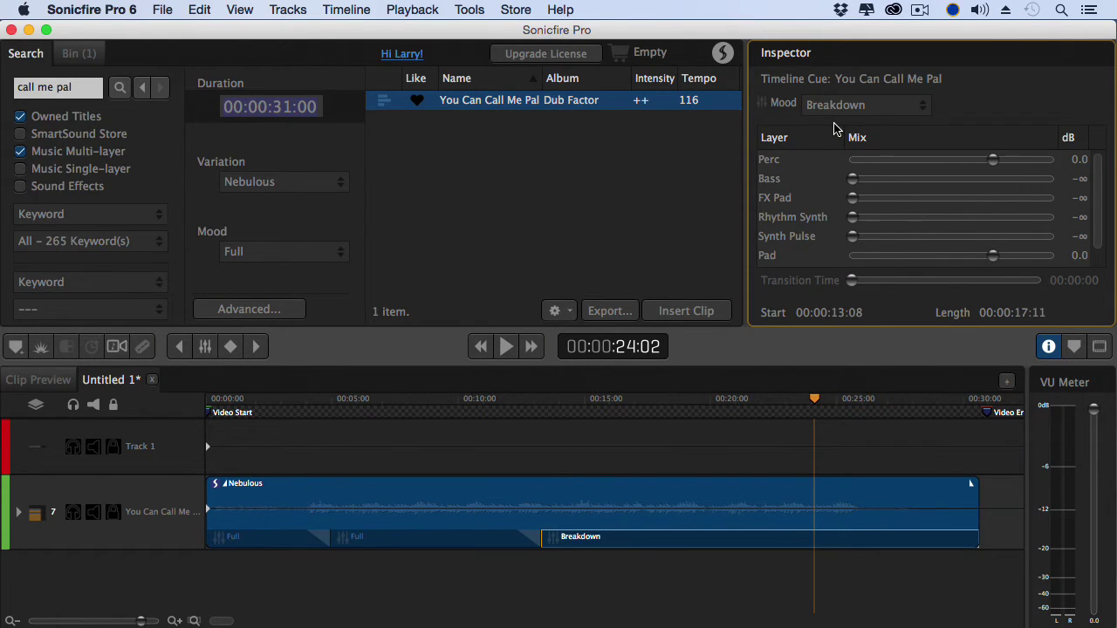
pyautogui.rightClick(541, 541)
pyautogui.click(565, 524)
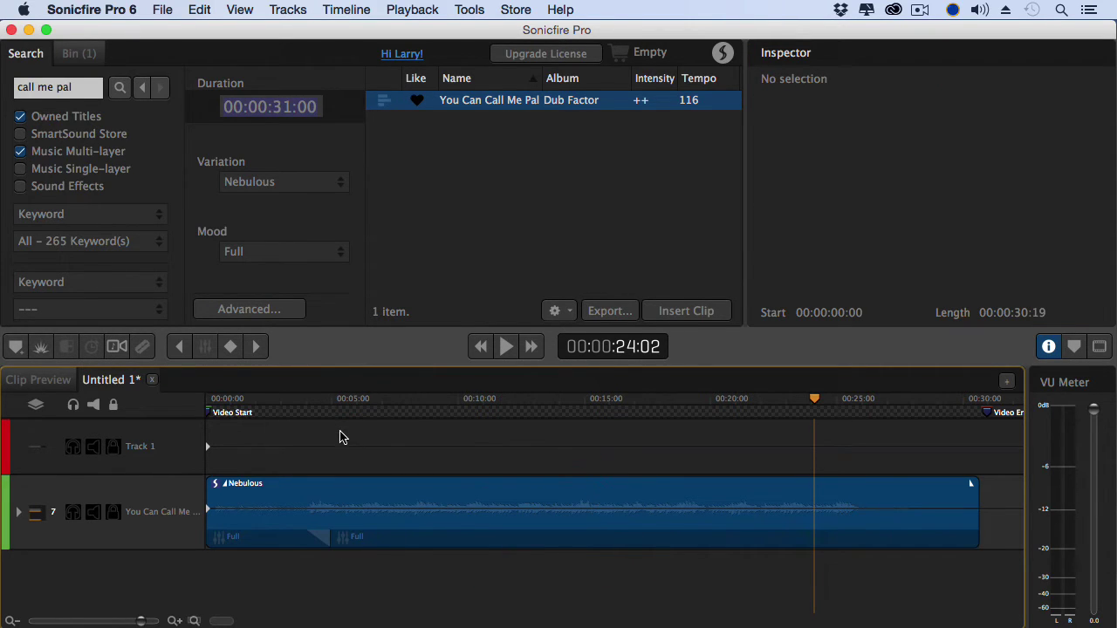
# Select the Nebulous cue to show its Nebulous variation and Multi-Mood setting in the Inspector.
pyautogui.click(208, 511)
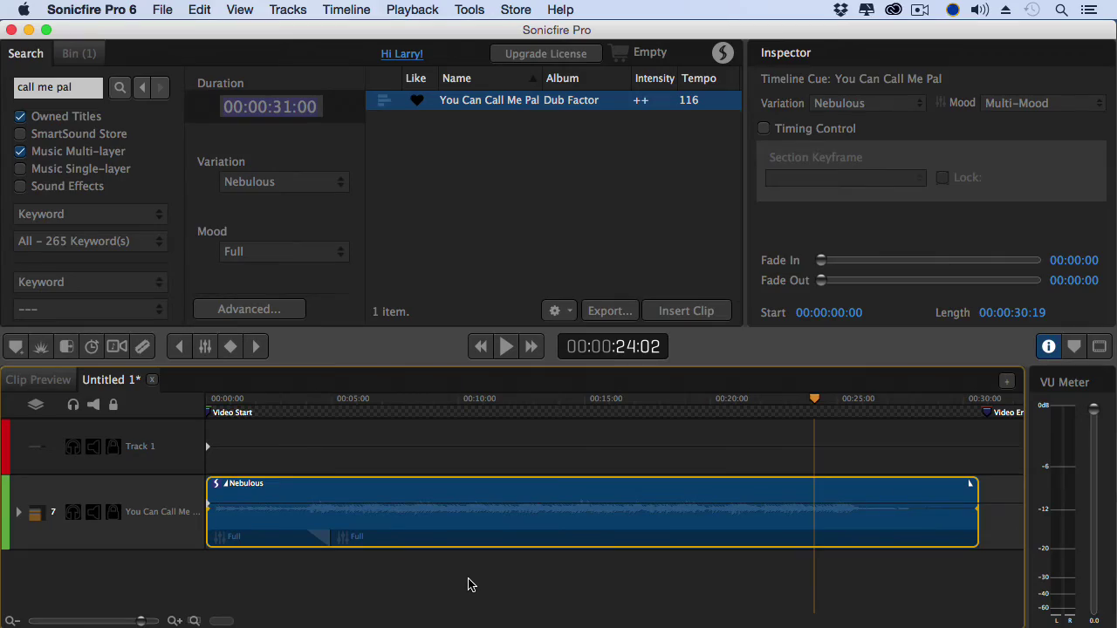
# Preview the scored video from the start, stopping at 09:22, and select the second Full section.
pyautogui.press('space')
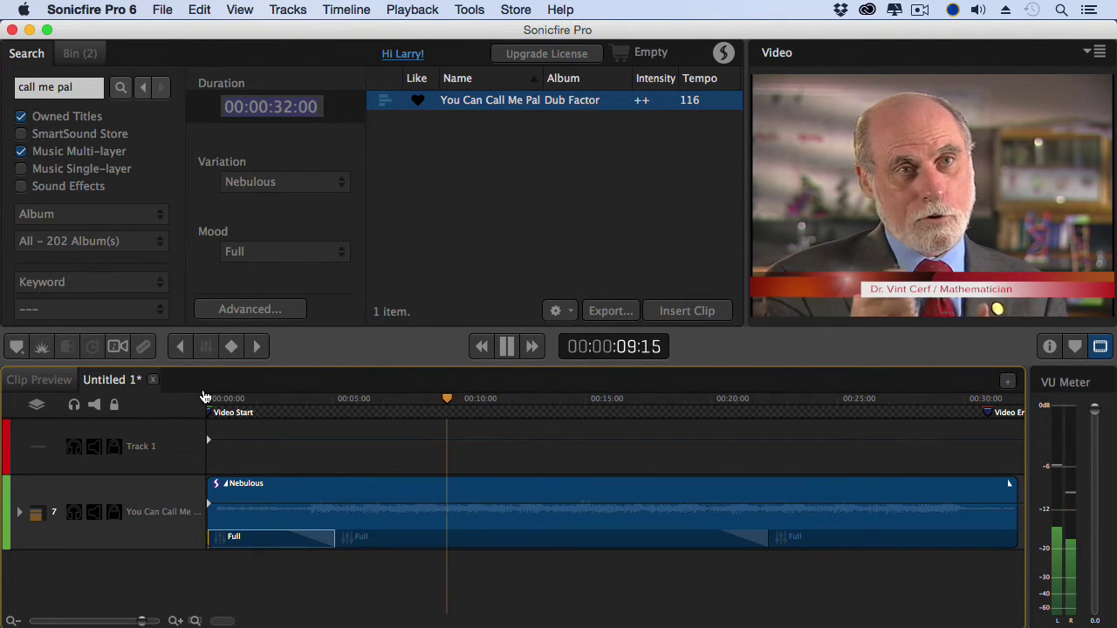
pyautogui.press('space')
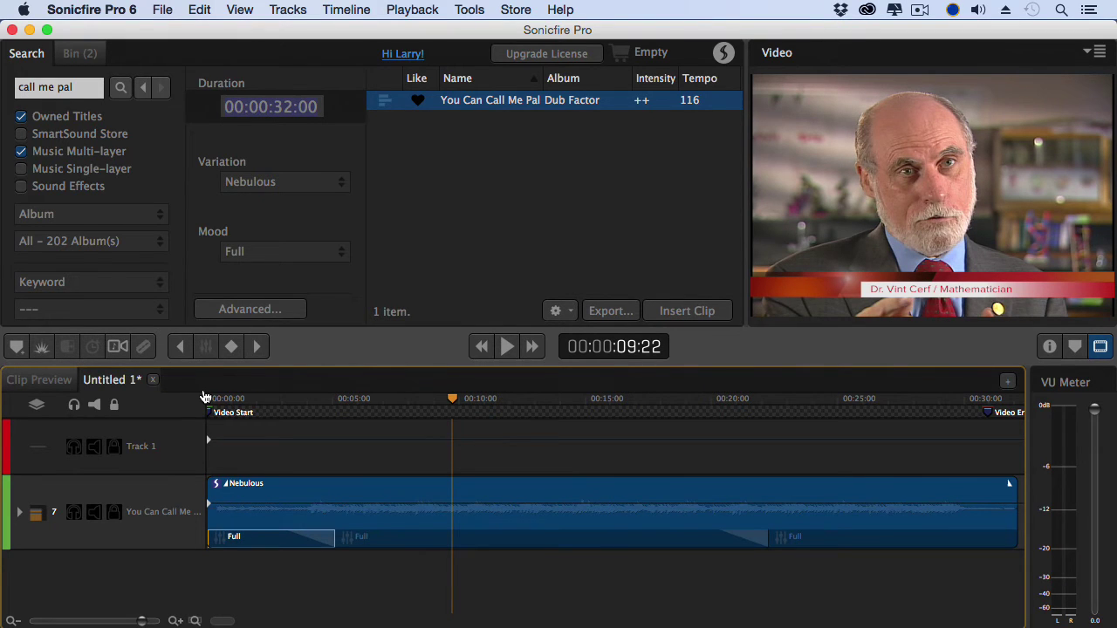
pyautogui.click(378, 544)
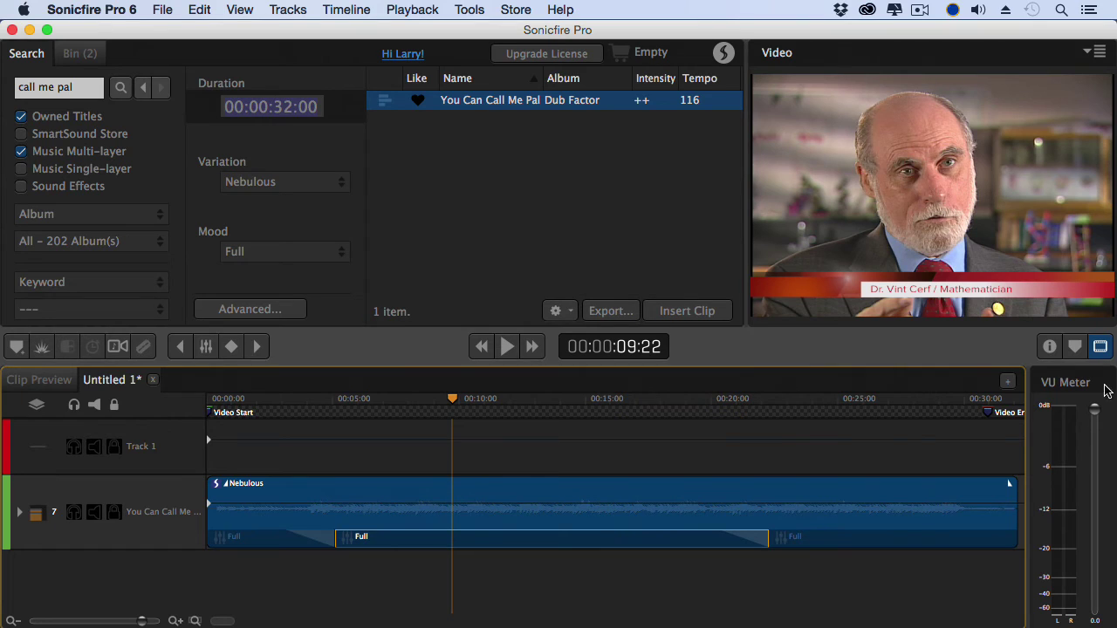
# Change the selected middle section's mood from Full to Dialog in the Inspector.
pyautogui.click(1050, 349)
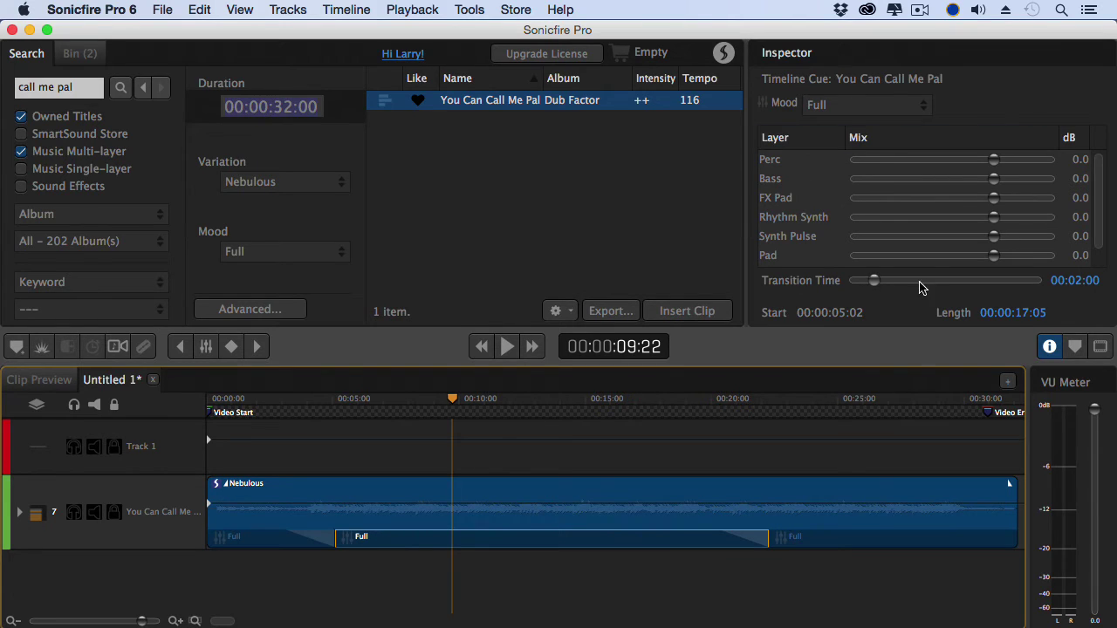
pyautogui.click(855, 105)
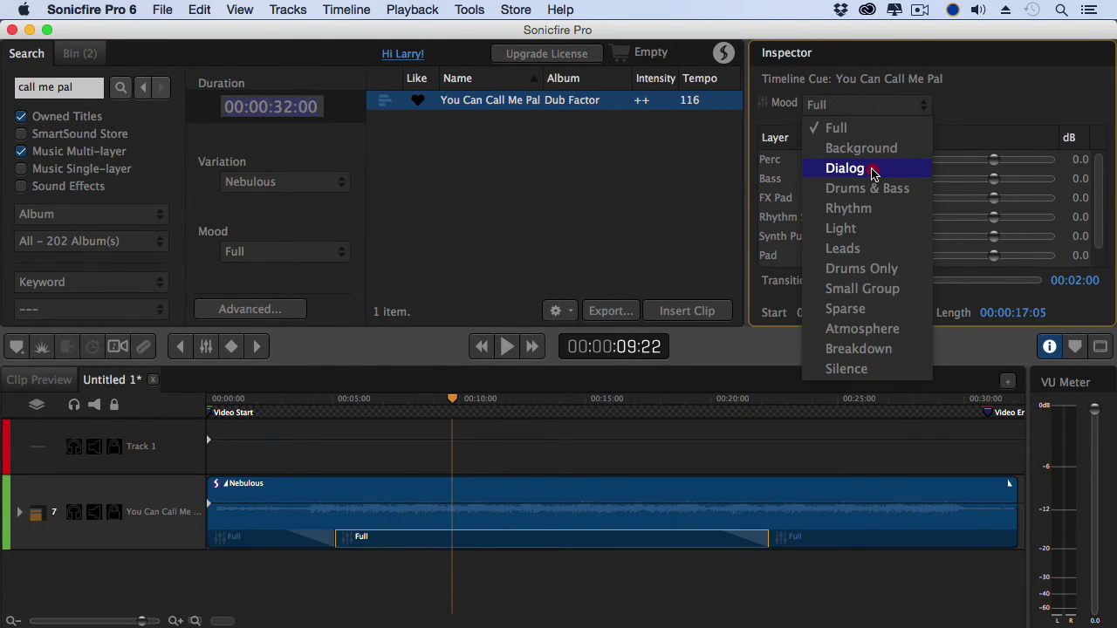
pyautogui.click(844, 168)
# Play from near the start with the video preview to hear the Dialog mix, then hide the preview.
pyautogui.click(243, 403)
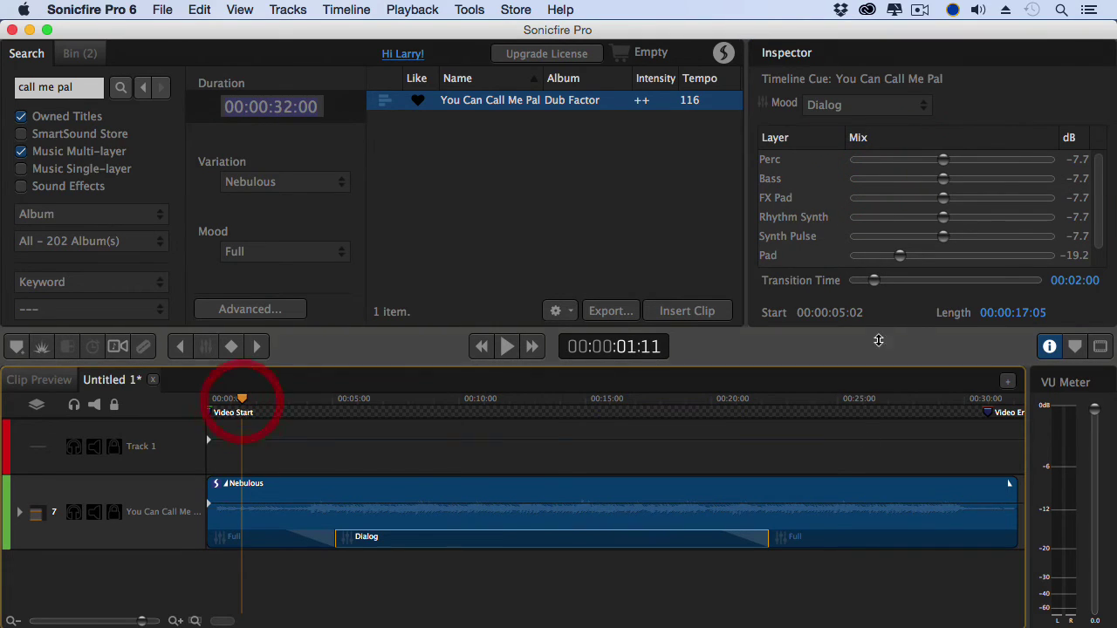
pyautogui.click(1100, 346)
pyautogui.press('space')
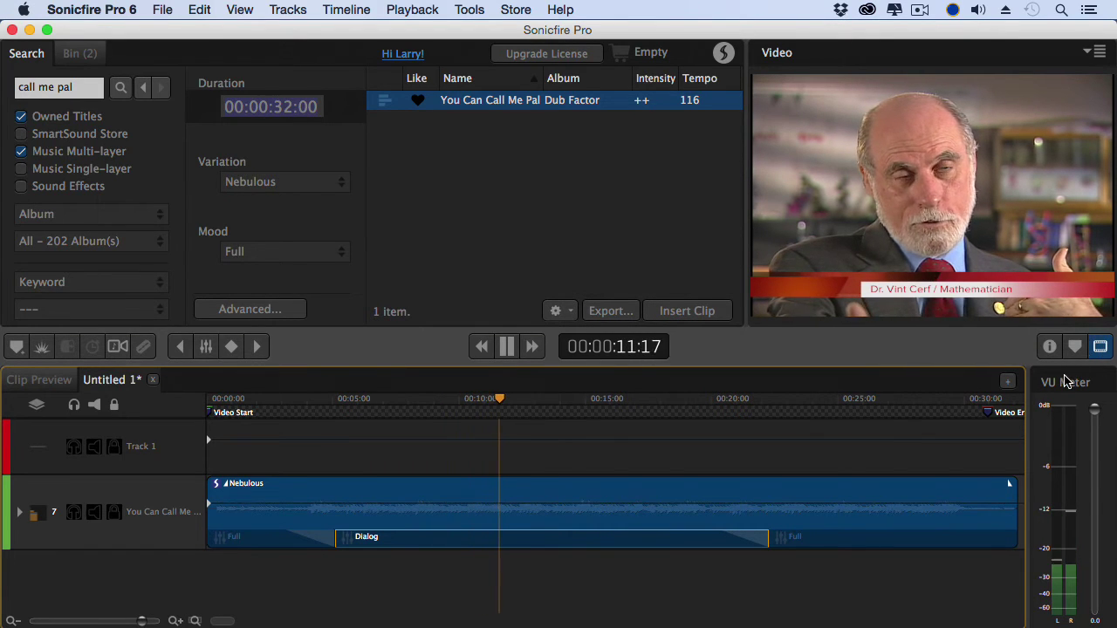
pyautogui.click(1101, 347)
# Stop playback, select the Dialog section and mute its Perc layer to -∞.
pyautogui.press('space')
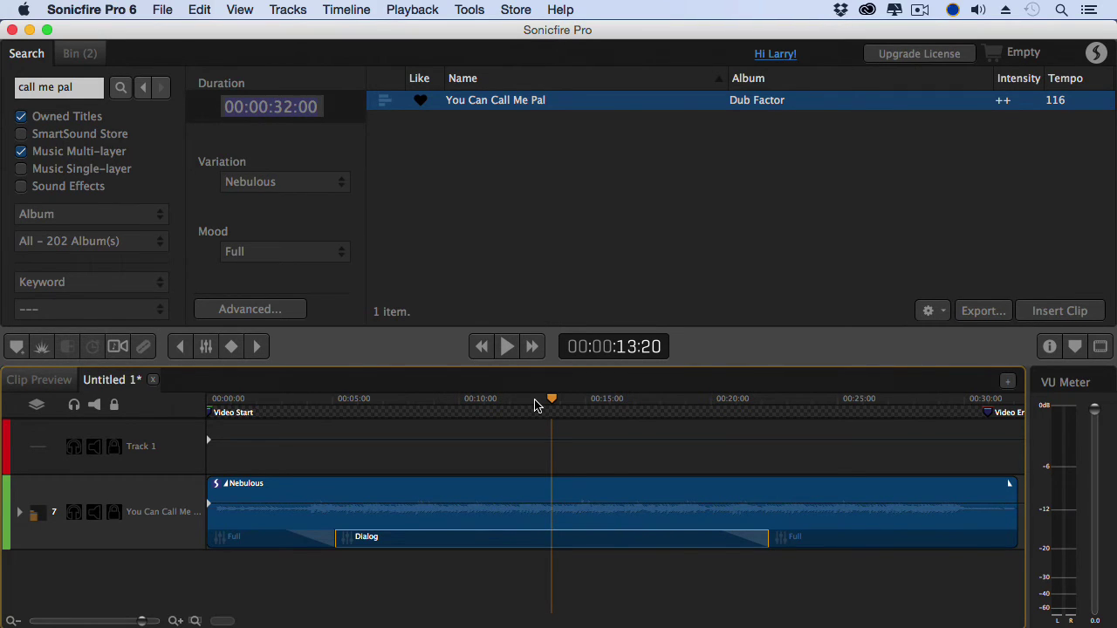
pyautogui.click(508, 539)
pyautogui.click(1048, 347)
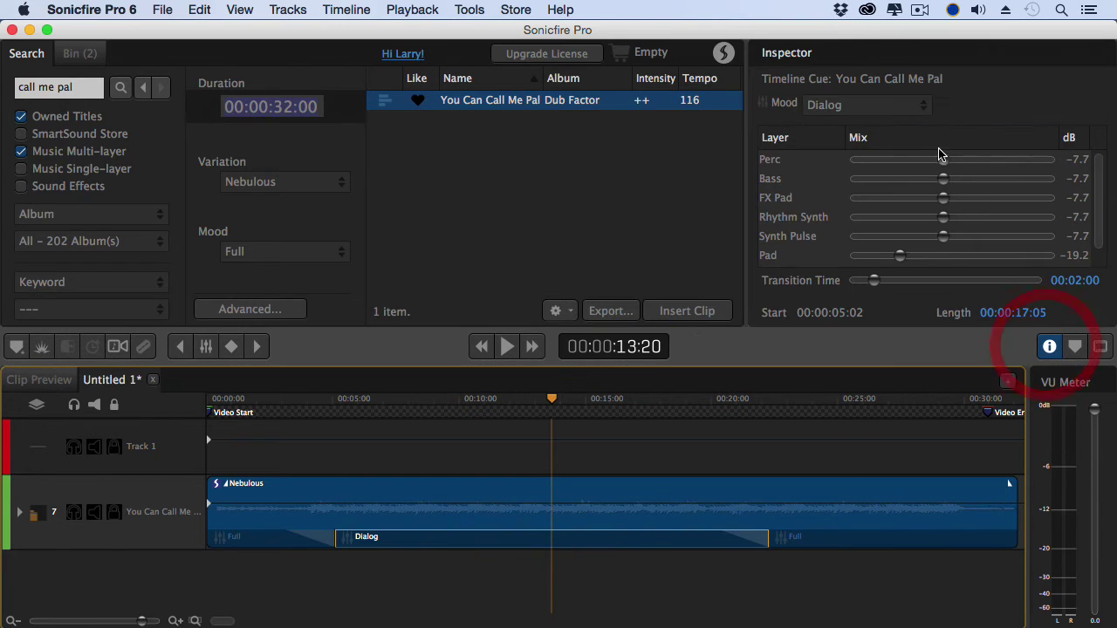
pyautogui.moveTo(943, 162); pyautogui.dragTo(837, 161)
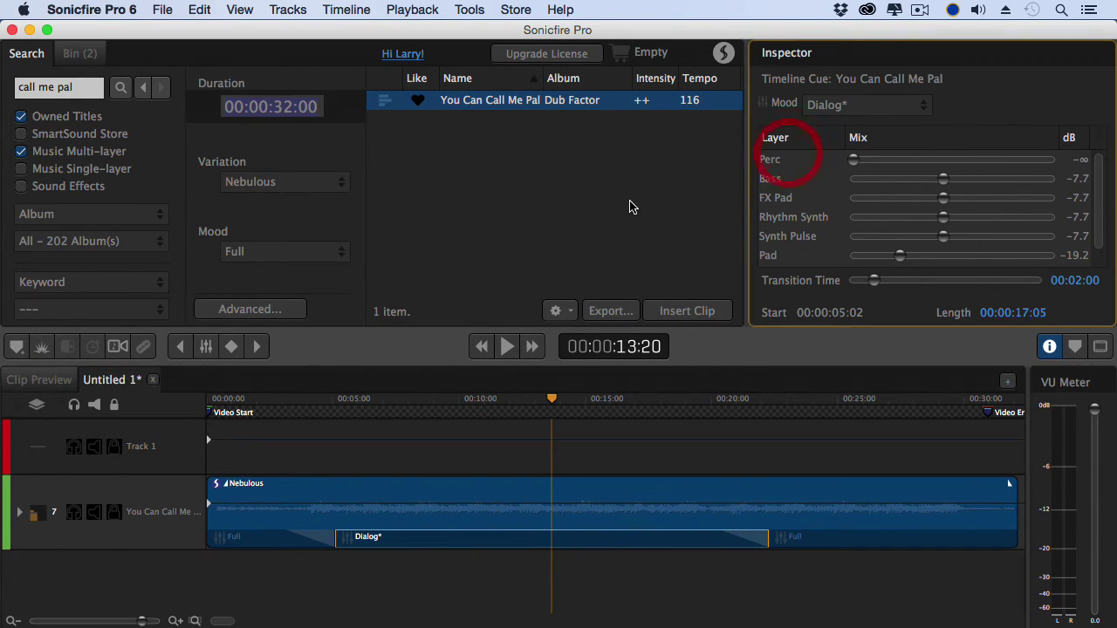
# Lower the Bass layer to -14.6 dB and replay from about 2 seconds with the video preview.
pyautogui.click(266, 409)
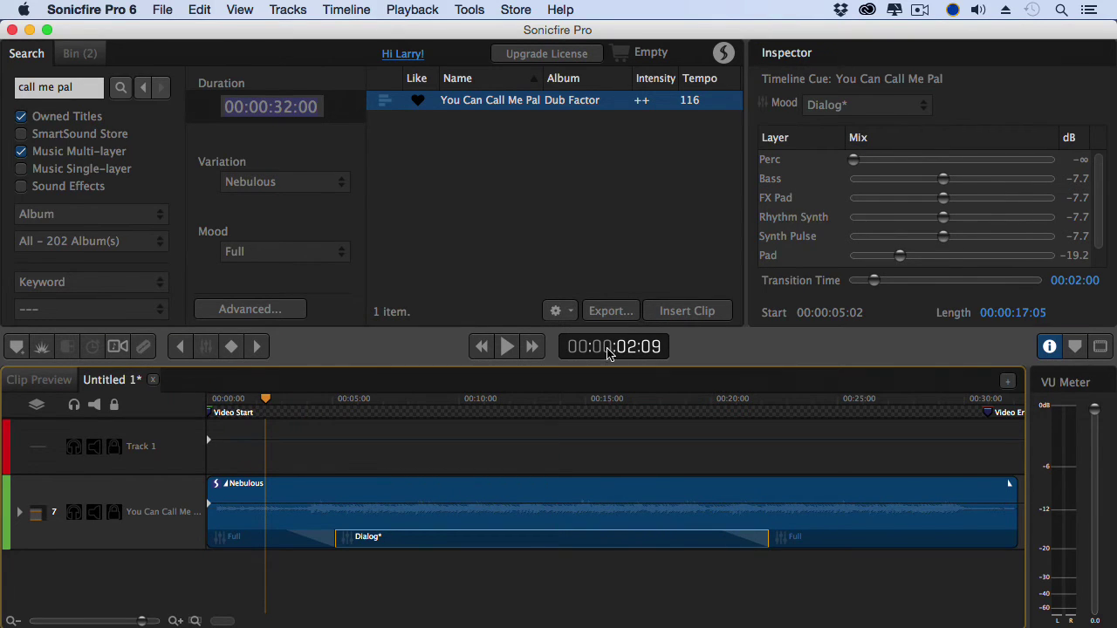
pyautogui.moveTo(944, 179); pyautogui.dragTo(913, 183)
pyautogui.press('space')
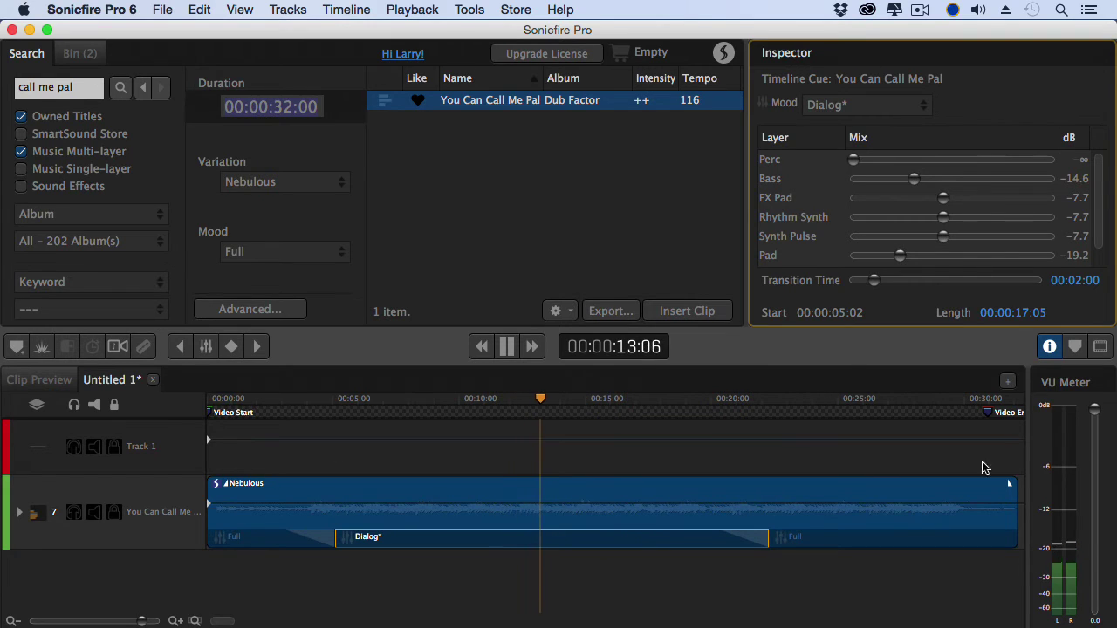
pyautogui.click(1099, 347)
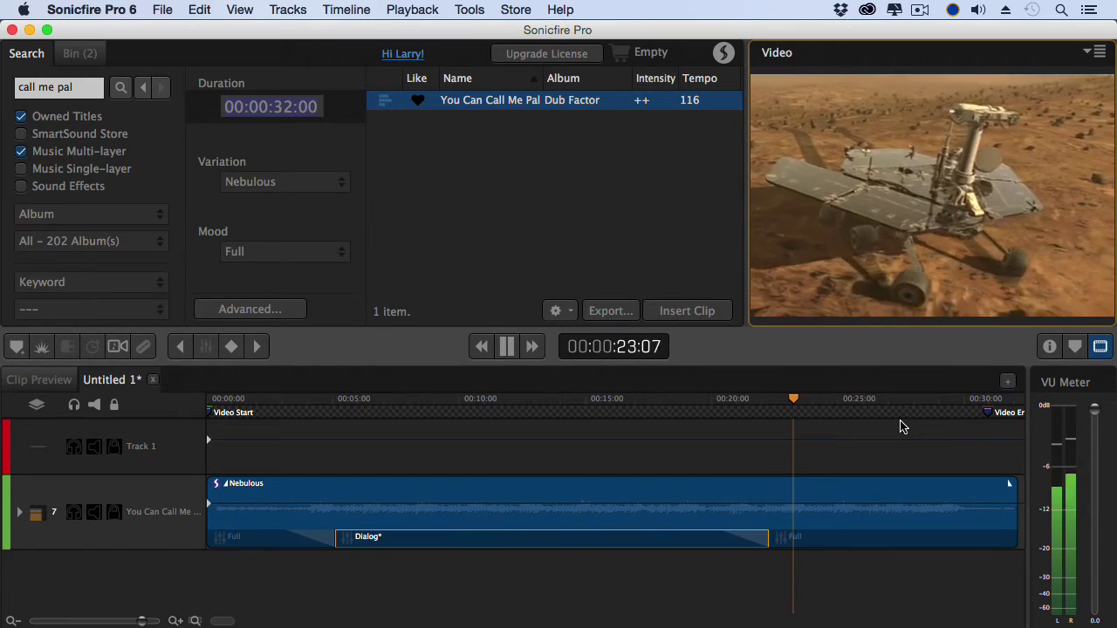
pyautogui.press('space')
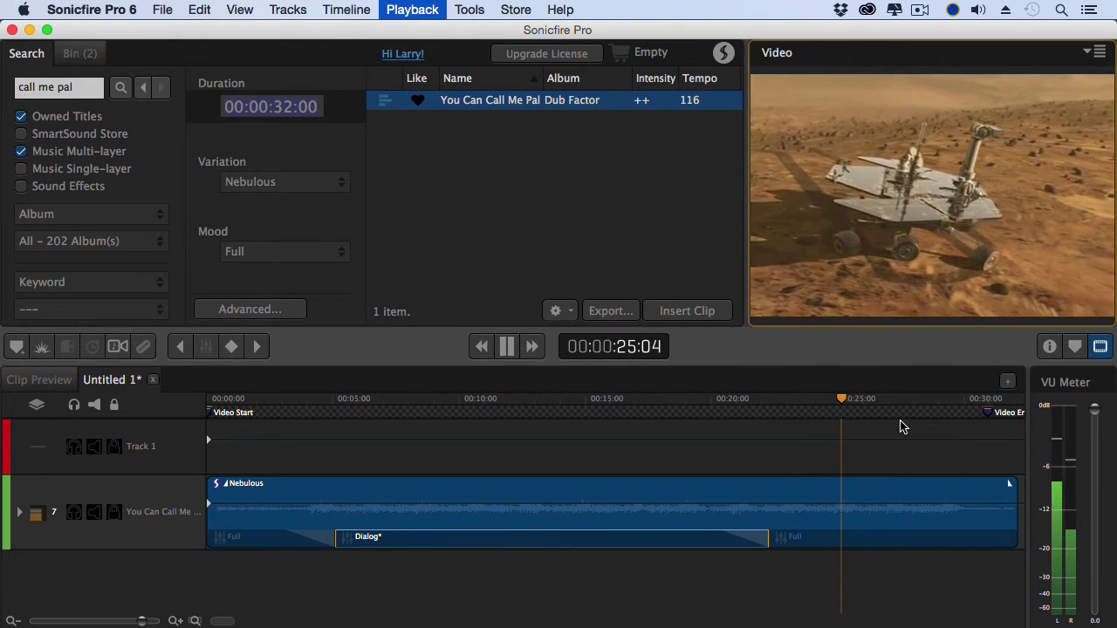
pyautogui.moveTo(766, 539); pyautogui.dragTo(786, 541)
pyautogui.click(729, 401)
pyautogui.press('space')
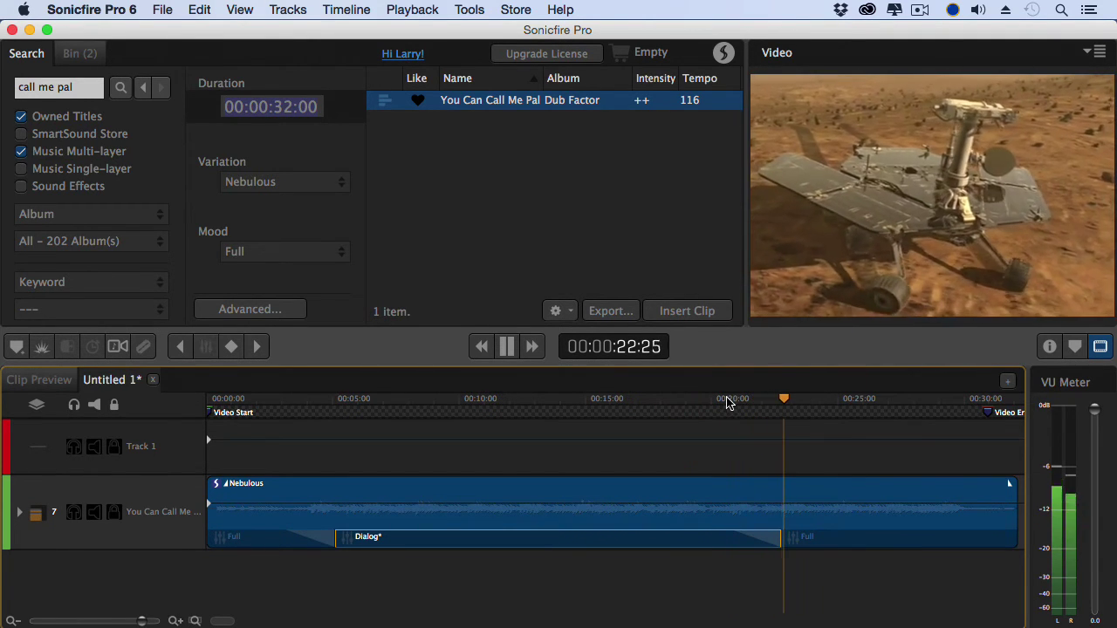
pyautogui.press('space')
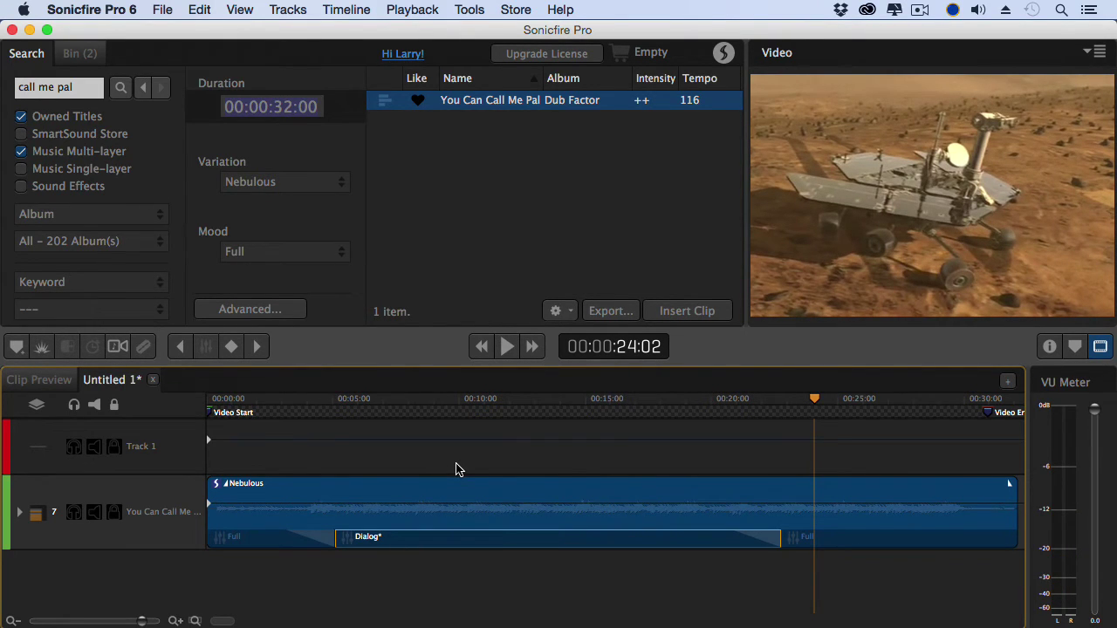
# Remove the You Can Call Me Pal track and replace the video with Dramatic Scene.mov.
pyautogui.rightClick(159, 498)
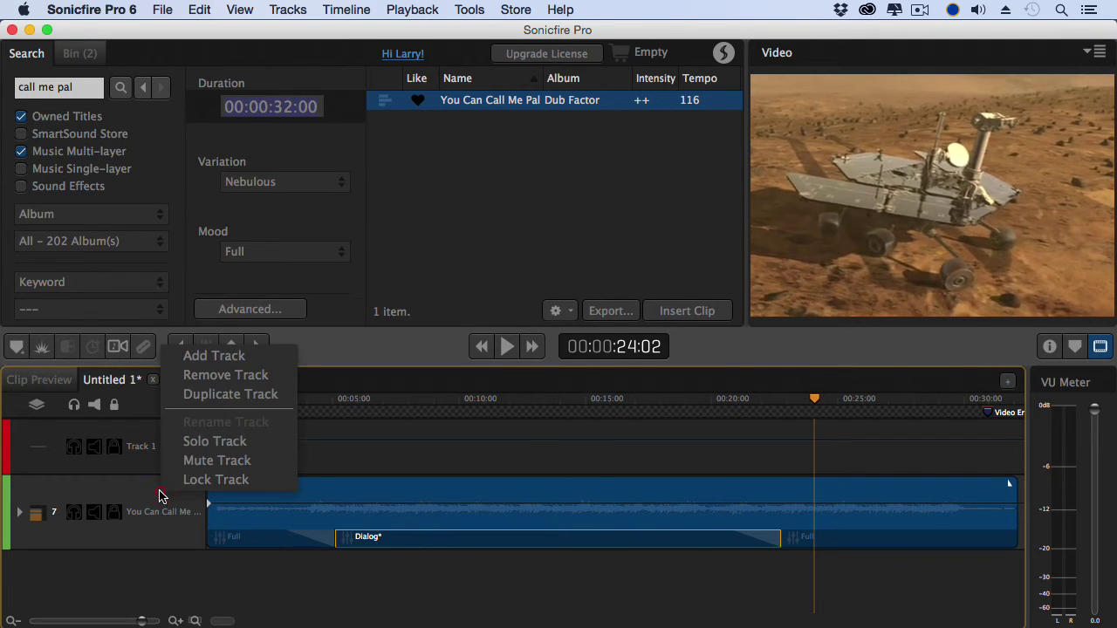
pyautogui.click(235, 384)
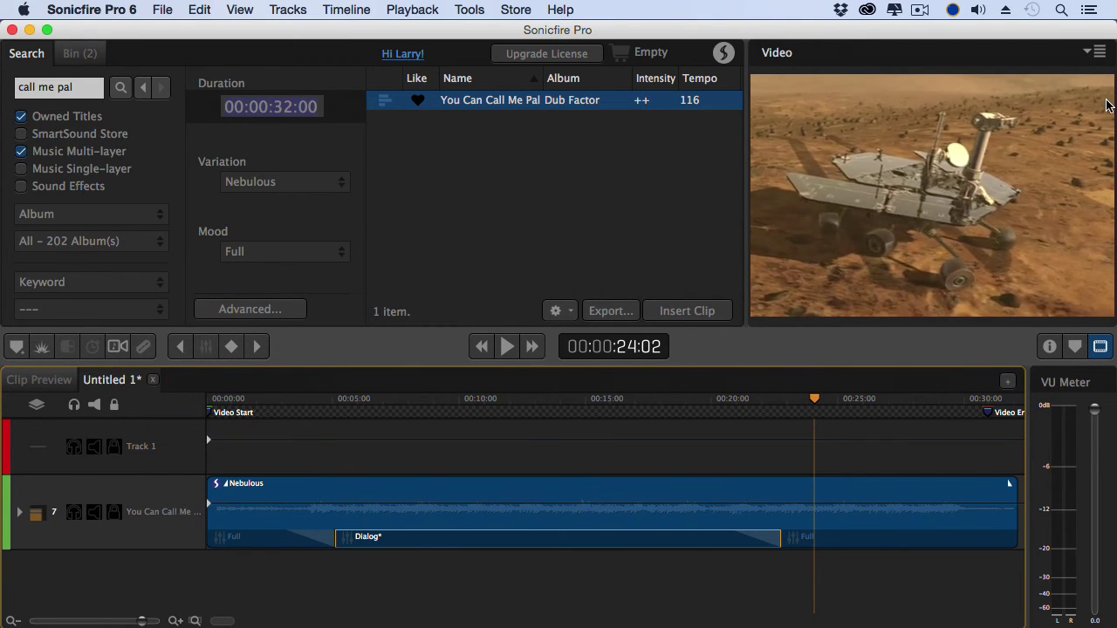
pyautogui.click(1101, 54)
pyautogui.click(1036, 73)
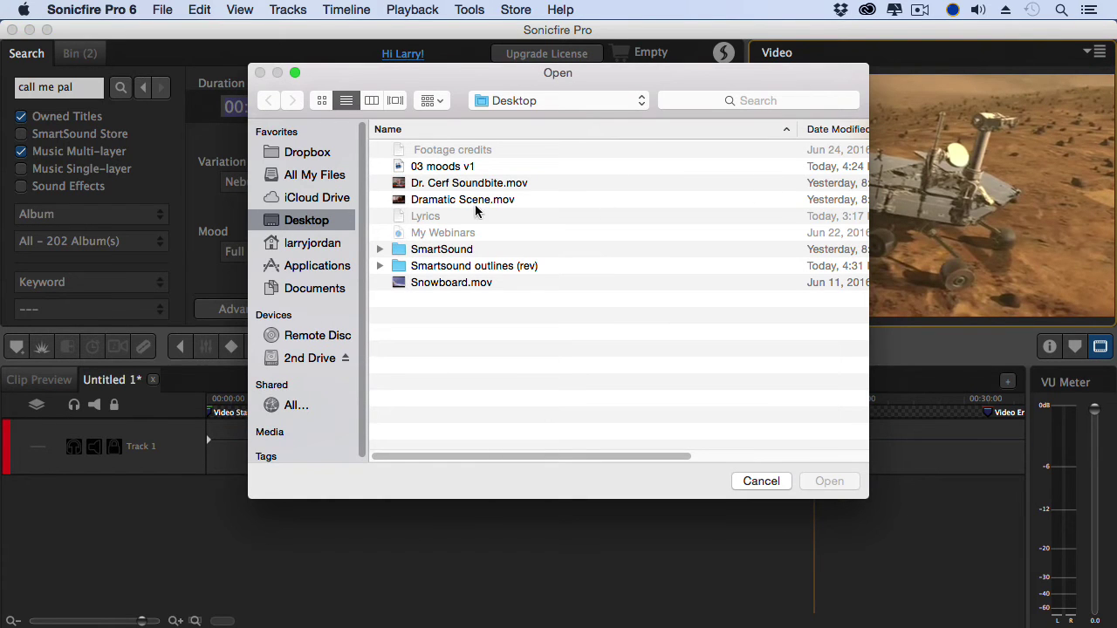
pyautogui.doubleClick(438, 202)
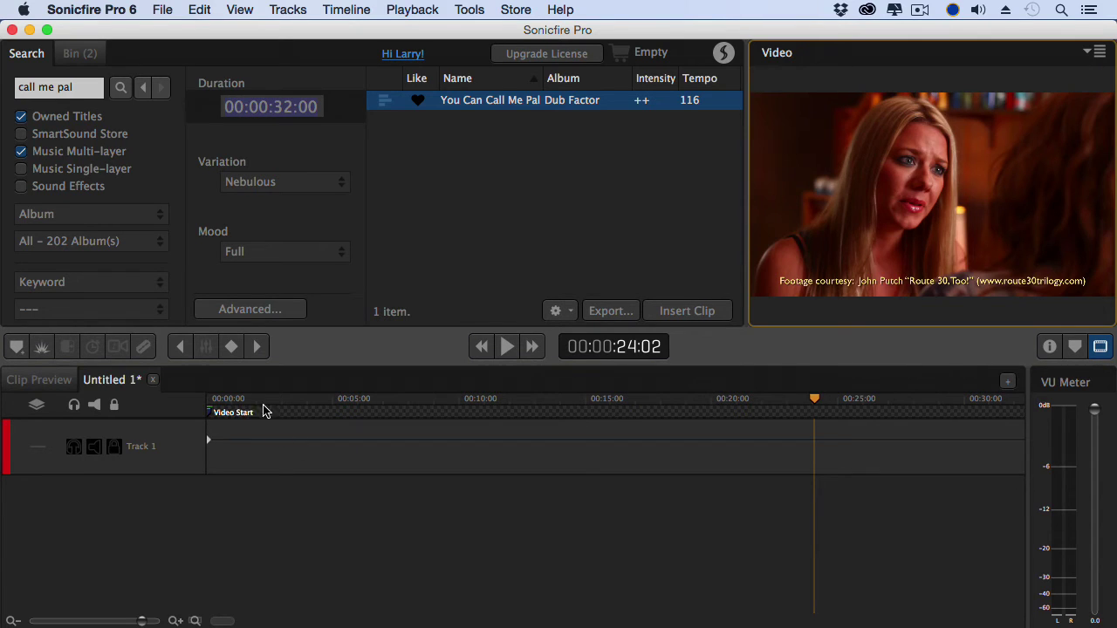
pyautogui.moveTo(228, 398); pyautogui.dragTo(48, 403)
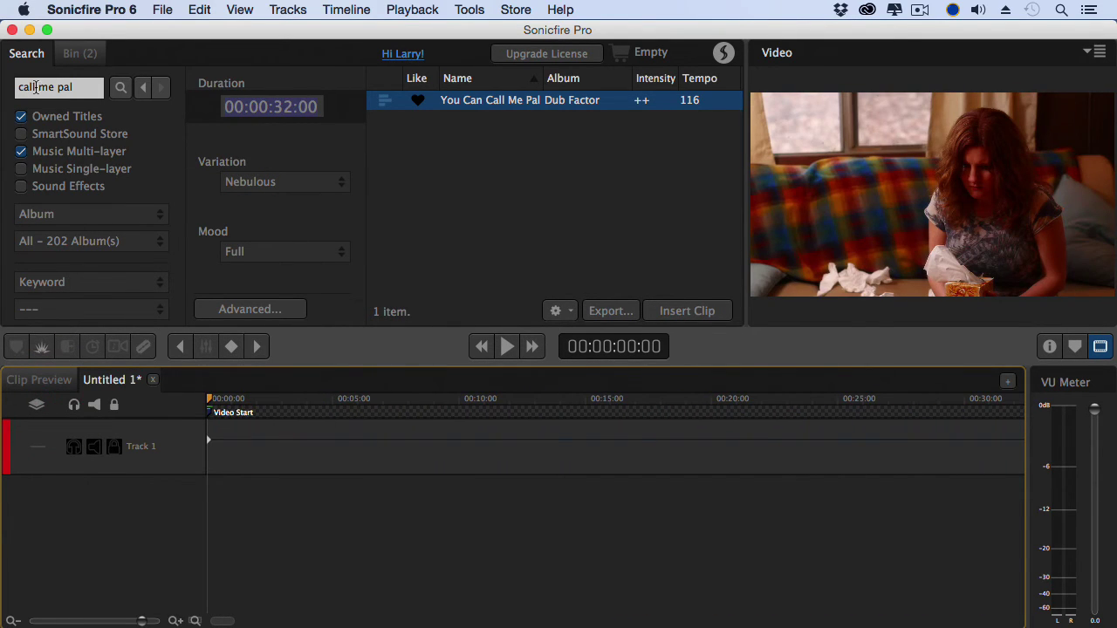
# Search the library for 'emotional guilt' and select the Emotional Guilt result.
pyautogui.moveTo(83, 86); pyautogui.dragTo(4, 89)
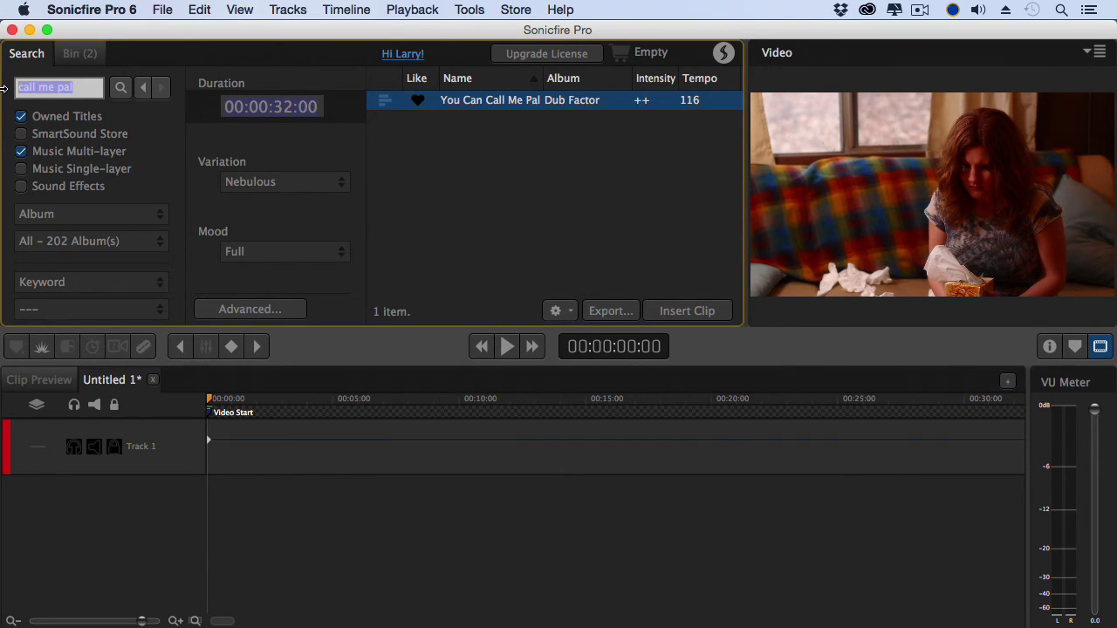
pyautogui.write('emotional guil')
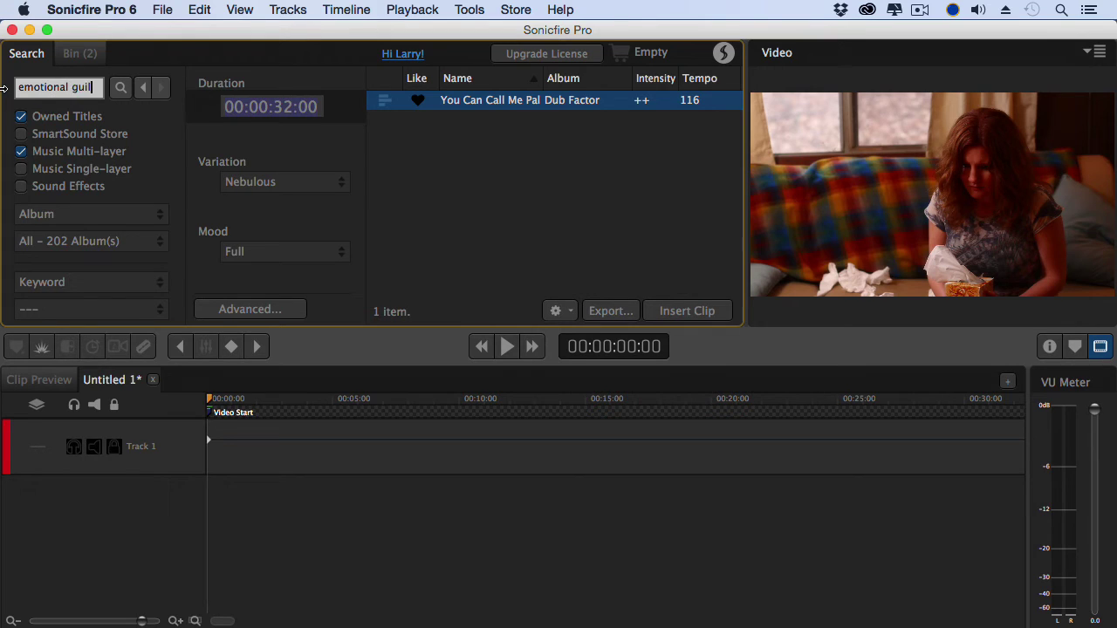
pyautogui.press('Return')
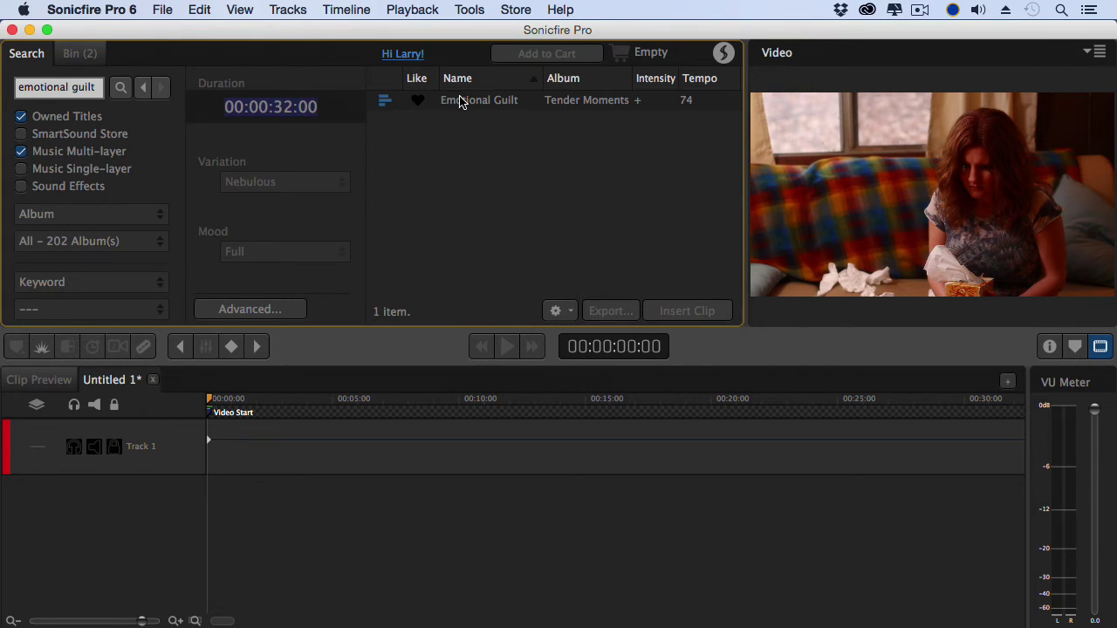
pyautogui.click(460, 103)
# Preview Emotional Guilt, then drop its Balance variation onto the timeline at Video Start.
pyautogui.click(506, 345)
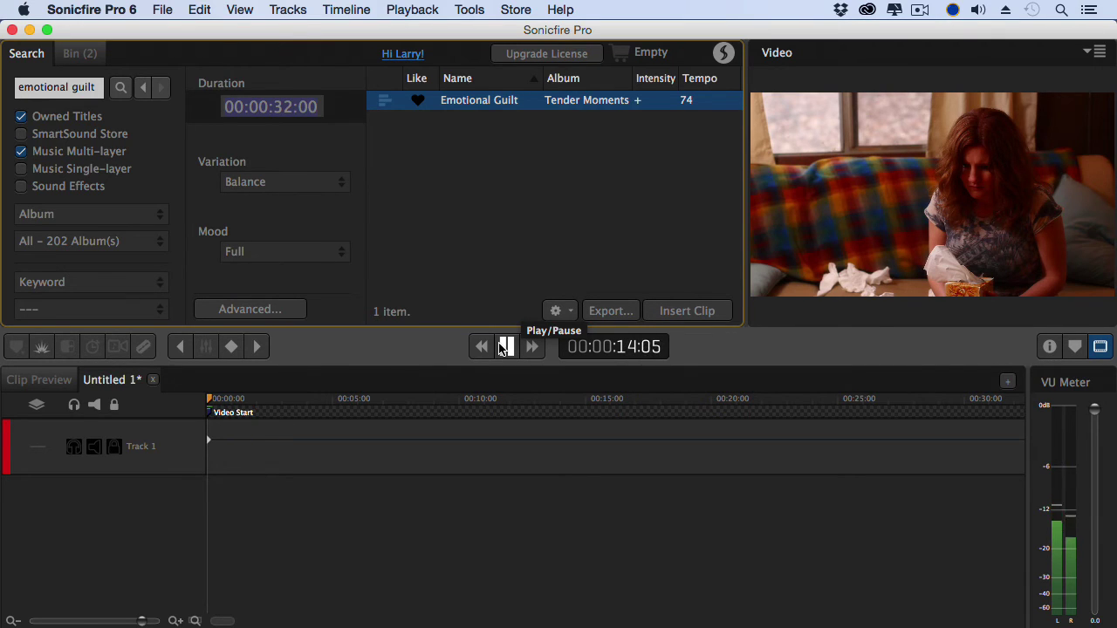
pyautogui.click(506, 347)
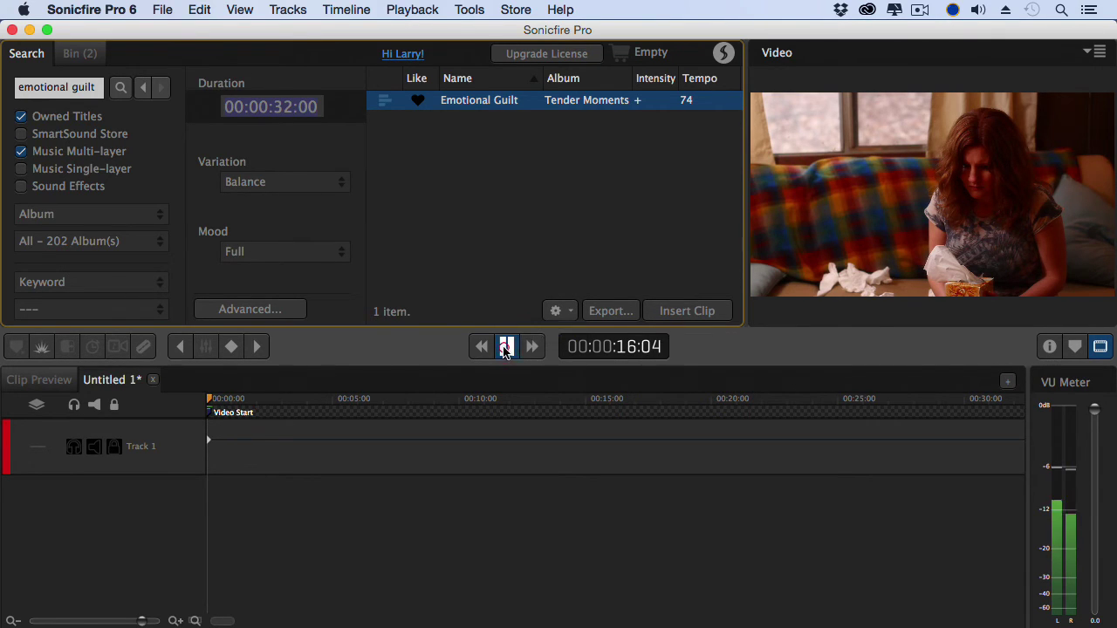
pyautogui.moveTo(436, 108); pyautogui.dragTo(182, 498)
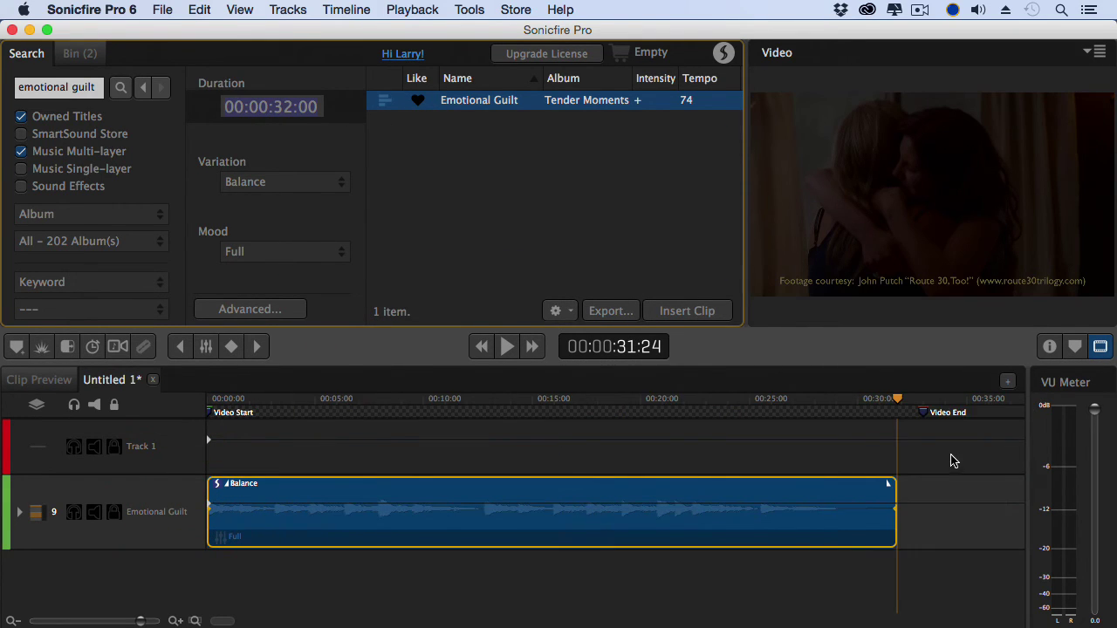
# Extend Emotional Guilt to Video End, play it against the scene, and park the playhead at 00:00:11:18.
pyautogui.moveTo(894, 522); pyautogui.dragTo(923, 523)
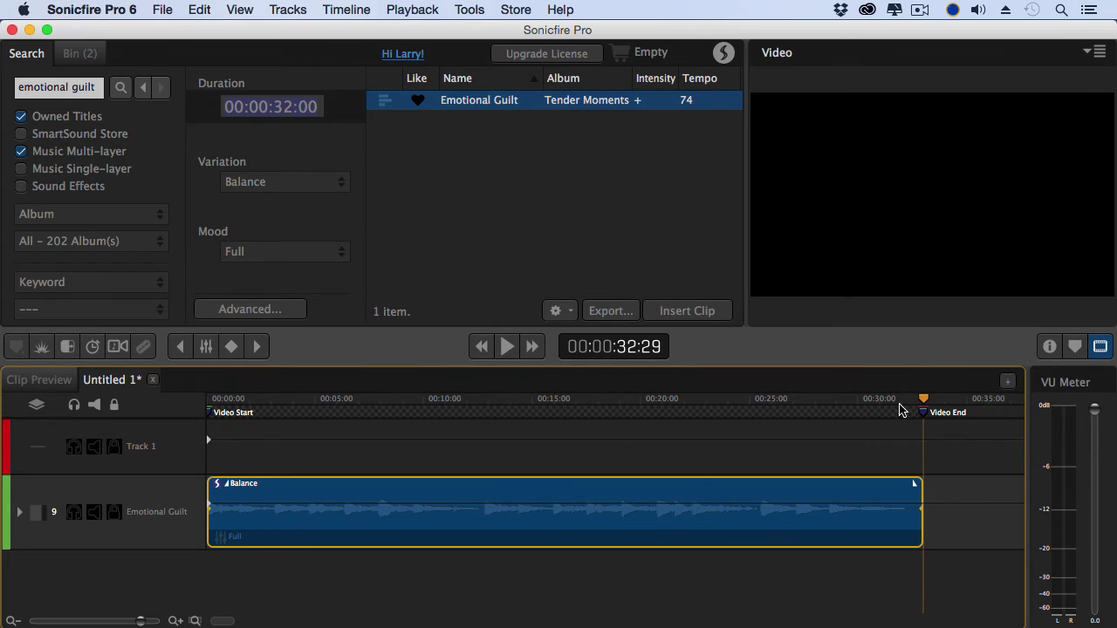
pyautogui.click(197, 401)
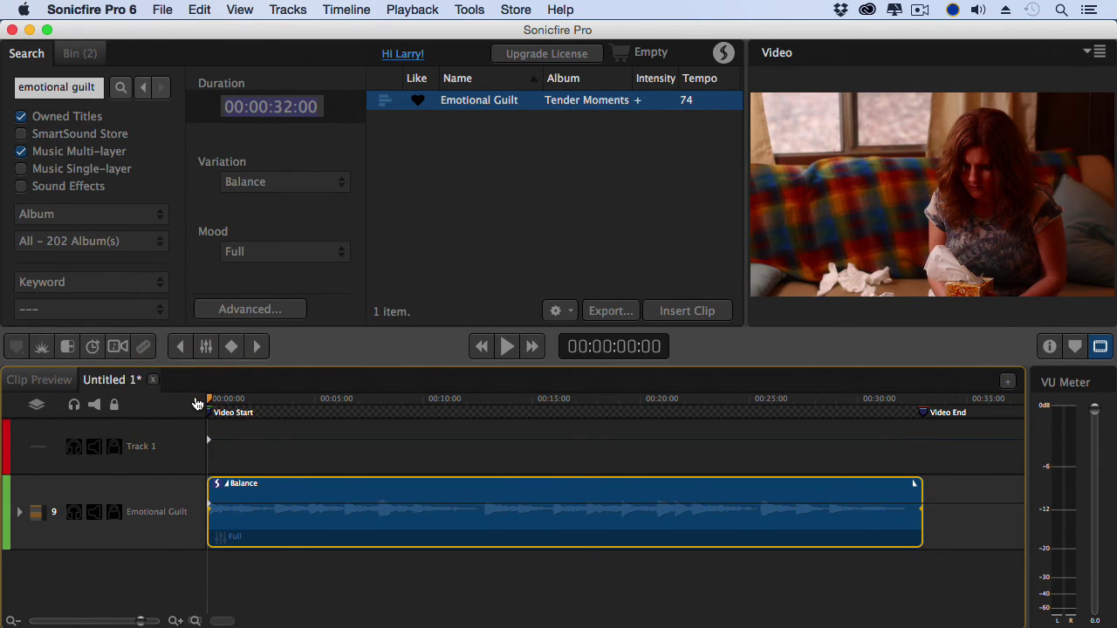
pyautogui.press('space')
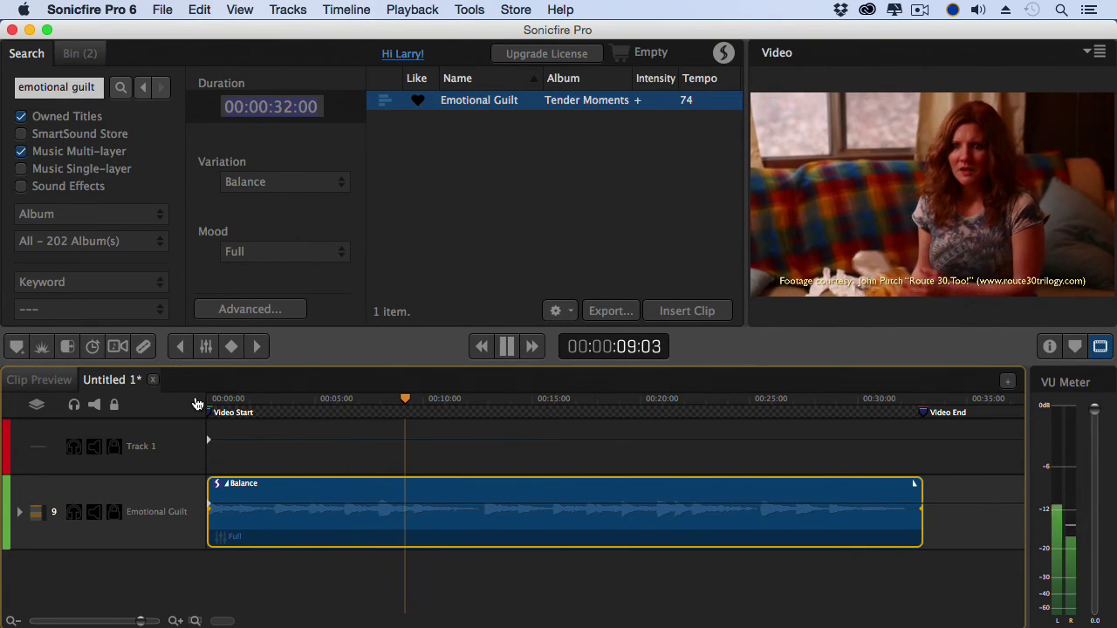
pyautogui.press('space')
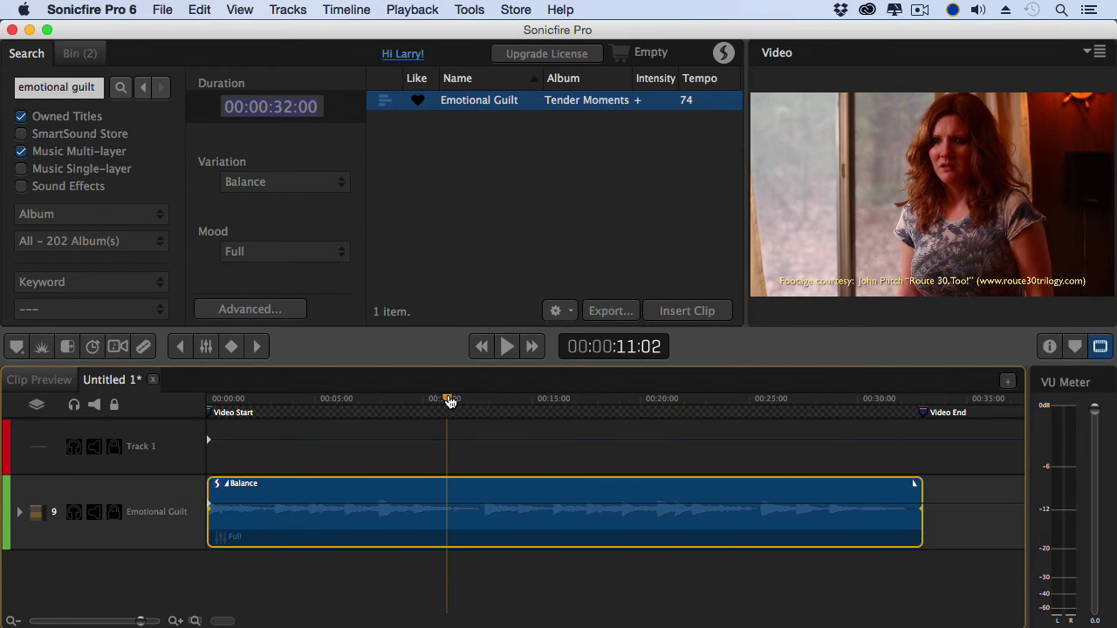
pyautogui.moveTo(449, 401); pyautogui.dragTo(460, 401)
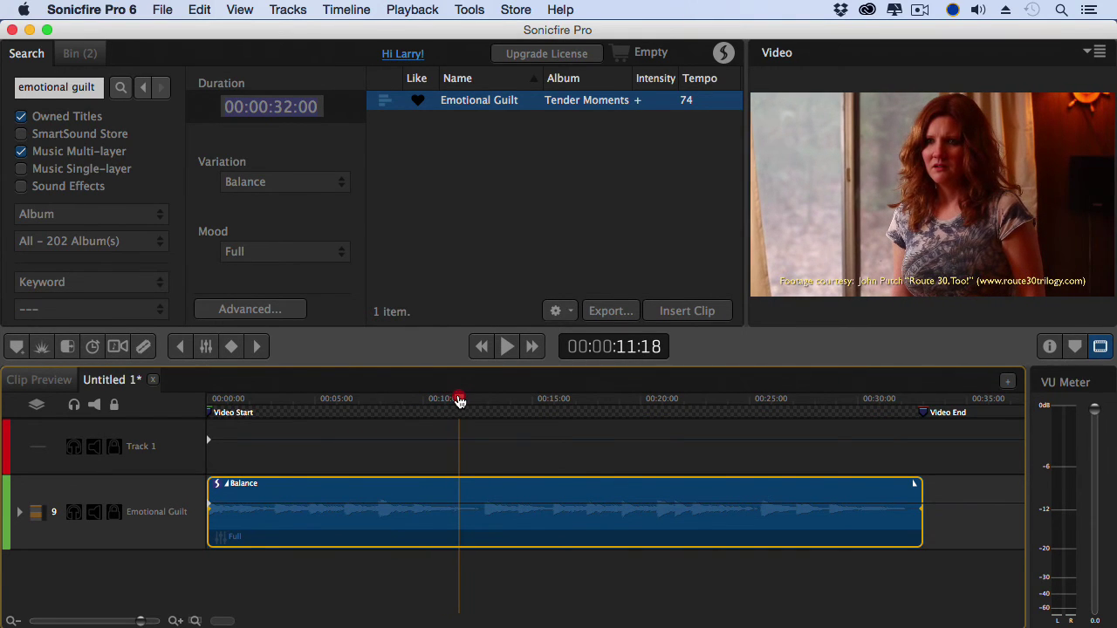
pyautogui.click(462, 542)
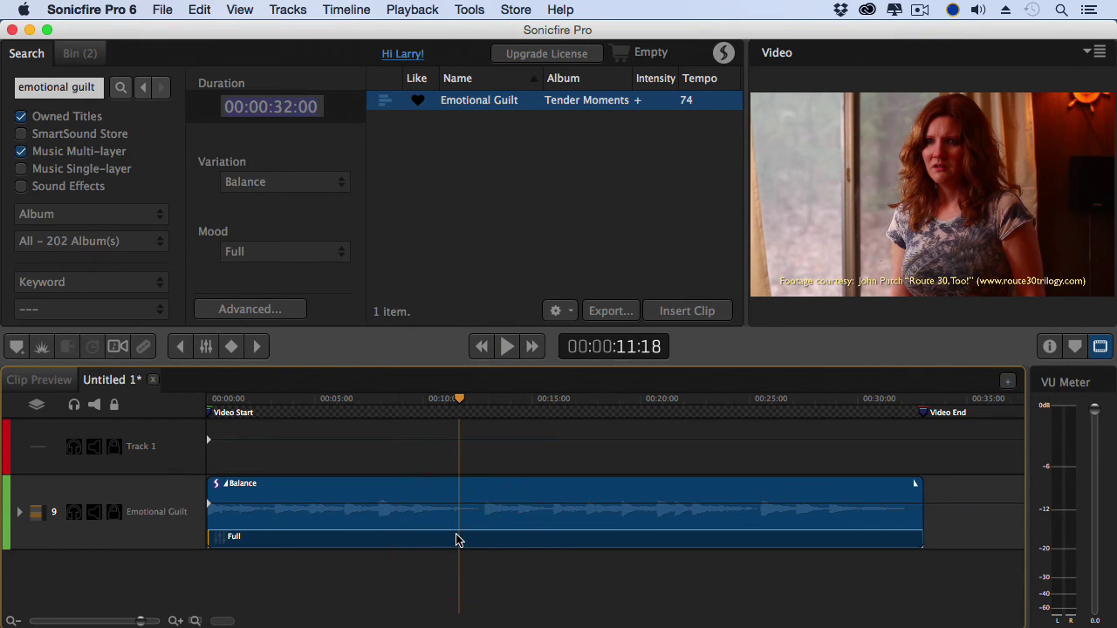
# Split the mood lane at 11:18 and set the first section's mood to Strings.
pyautogui.rightClick(456, 539)
pyautogui.click(506, 515)
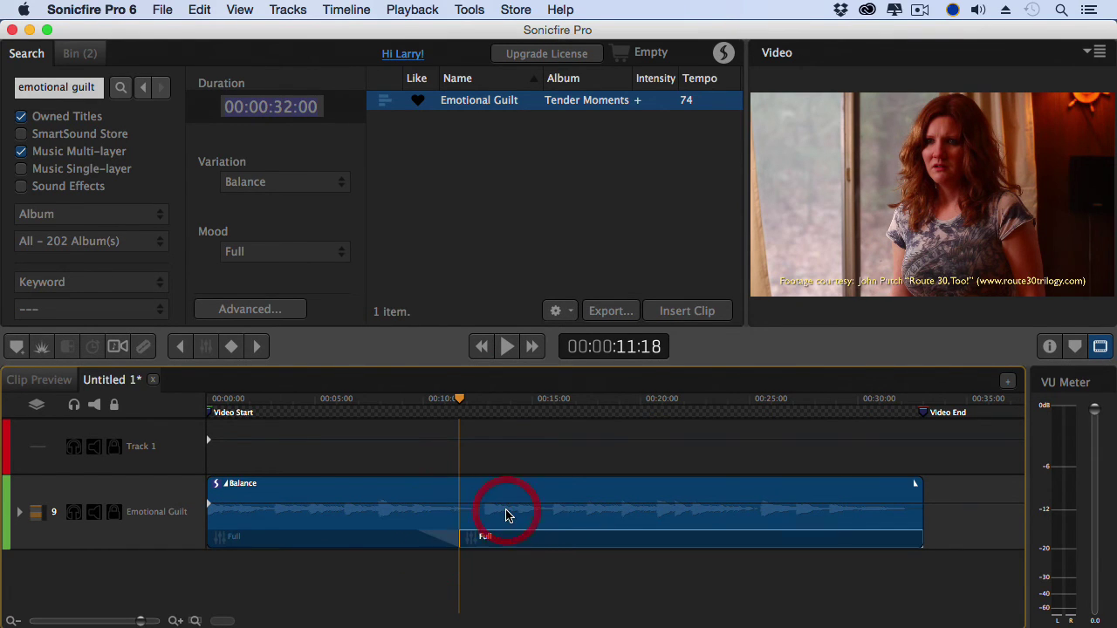
pyautogui.click(313, 540)
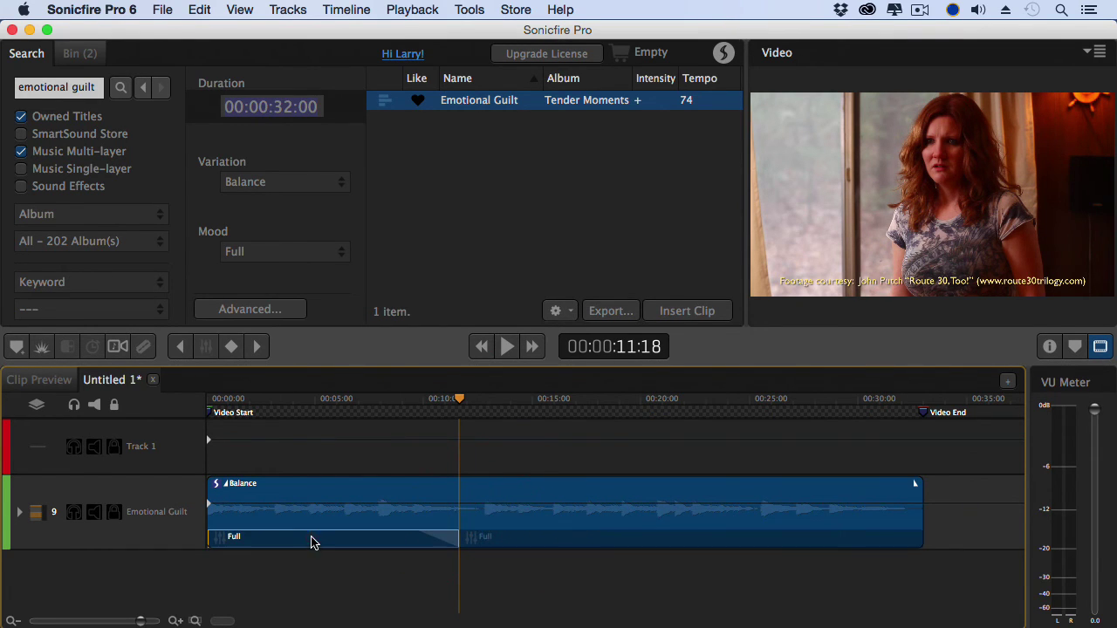
pyautogui.click(1051, 347)
pyautogui.click(850, 105)
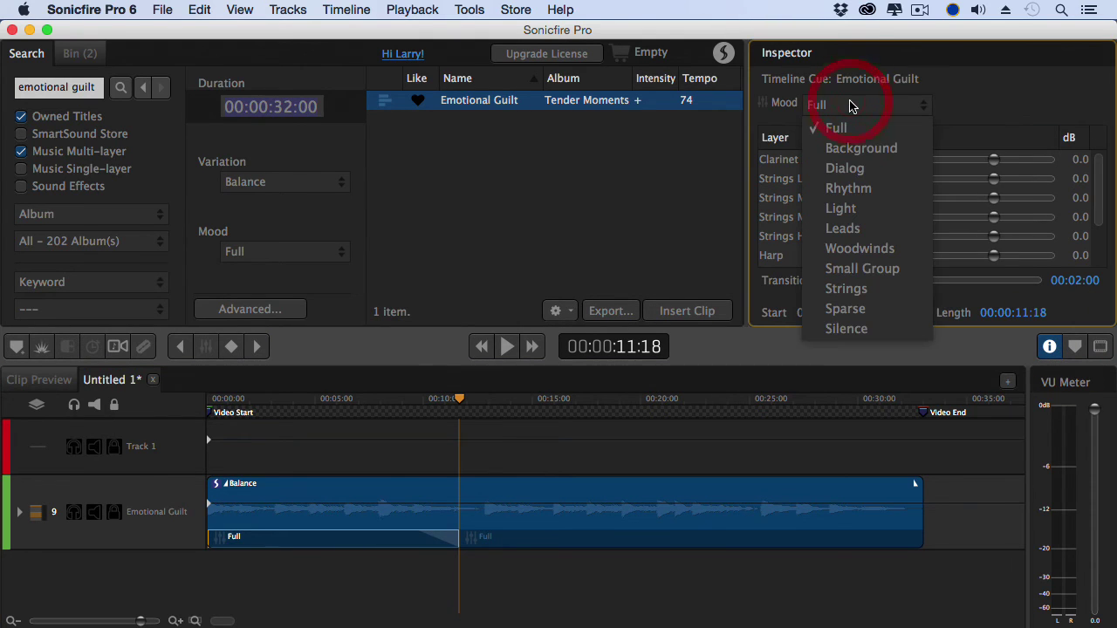
pyautogui.click(861, 289)
# Play the scene from near the start with the video showing, then reopen the section properties.
pyautogui.click(1100, 347)
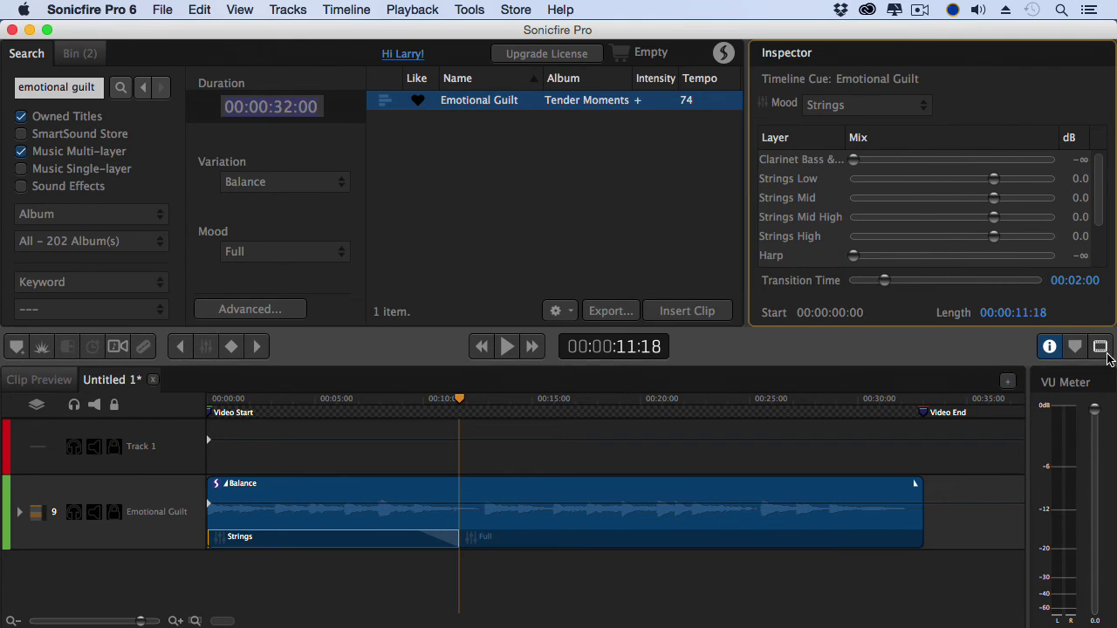
pyautogui.click(260, 402)
pyautogui.press('space')
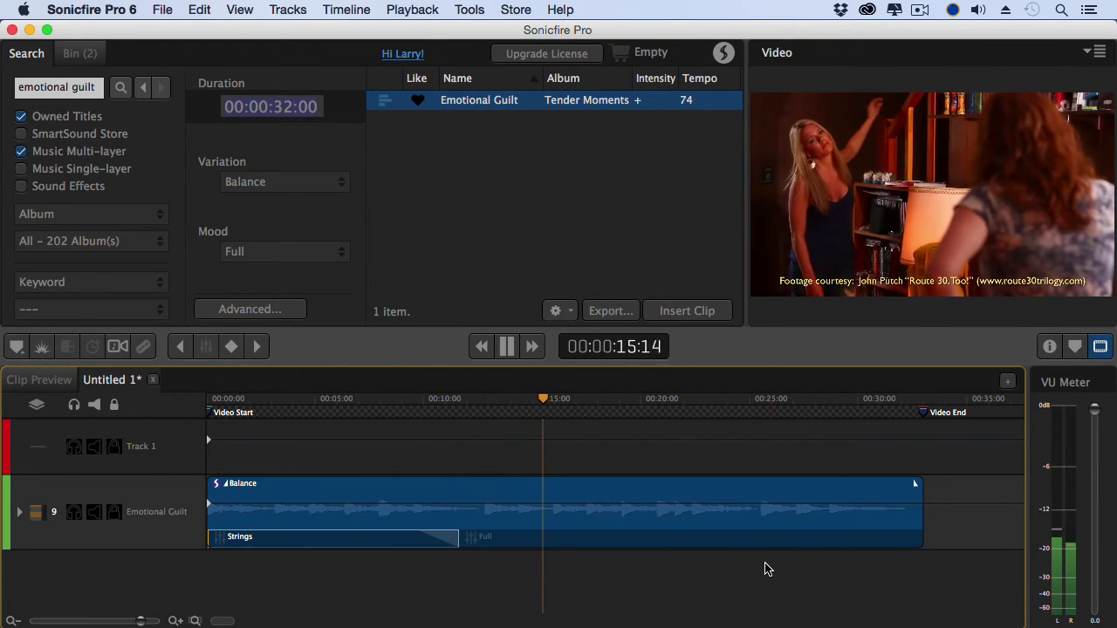
pyautogui.press('space')
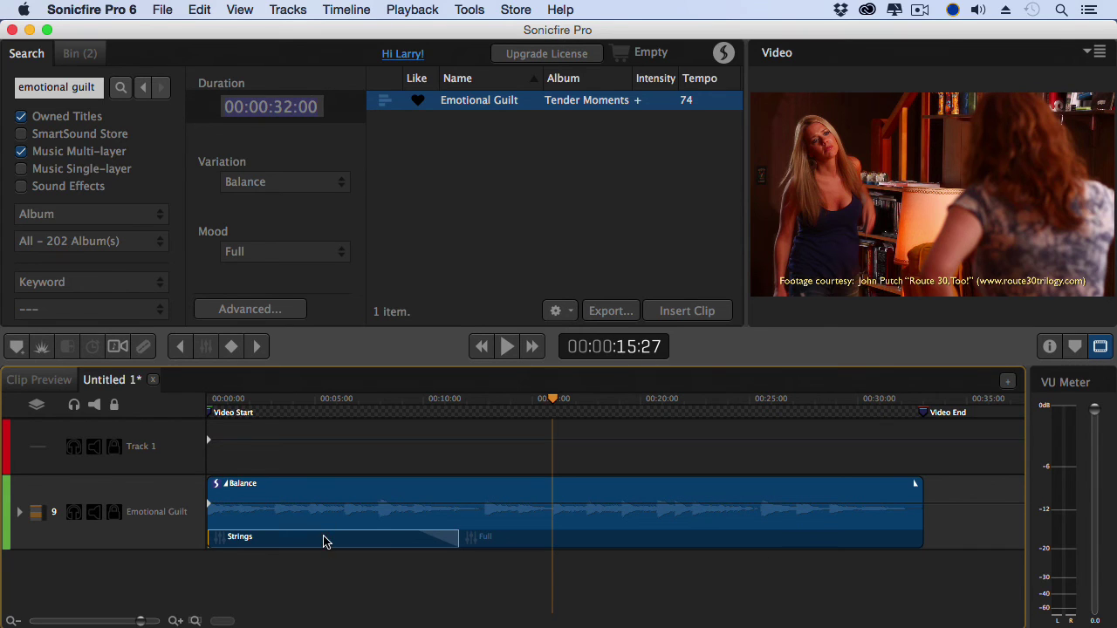
pyautogui.click(1050, 347)
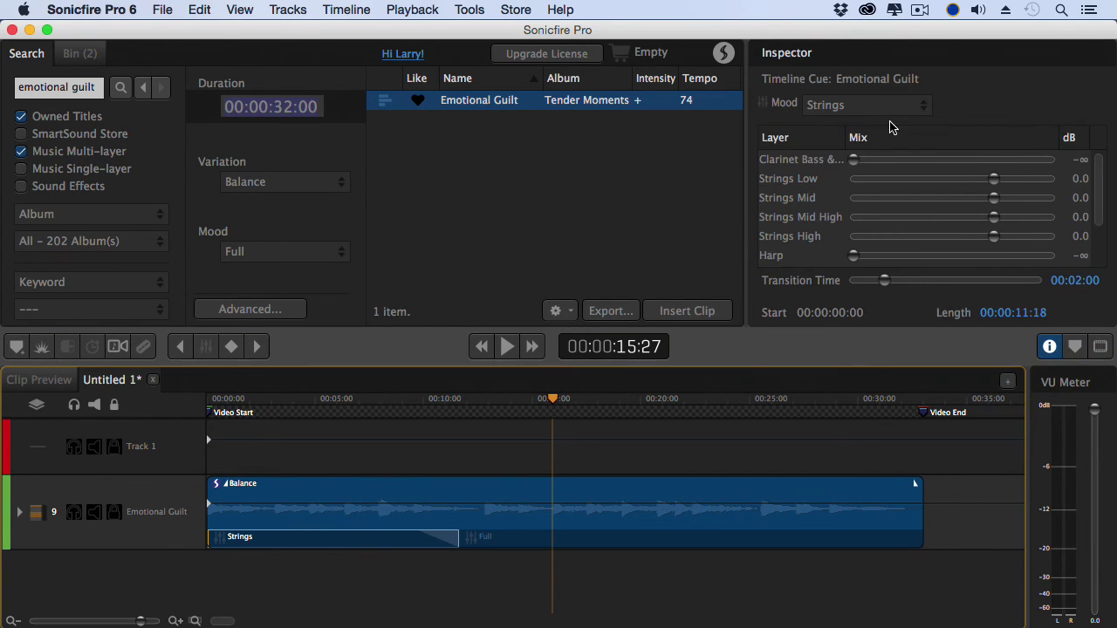
# Set the first section back to Full and the section from 00:00:11:18 to Strings.
pyautogui.click(873, 105)
pyautogui.click(830, 130)
pyautogui.click(648, 545)
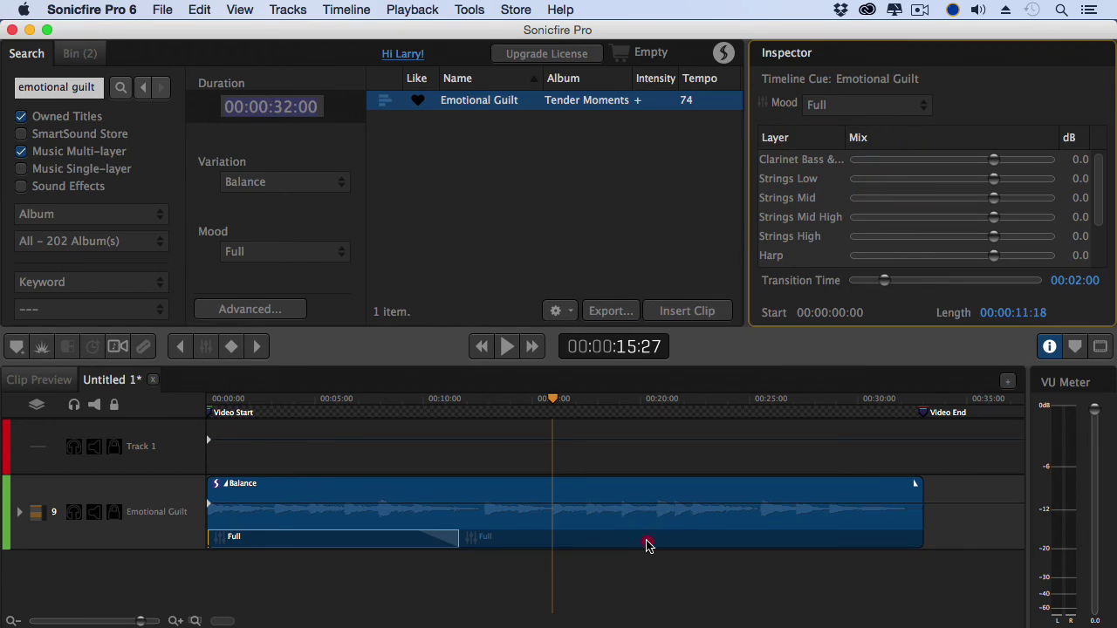
pyautogui.click(855, 105)
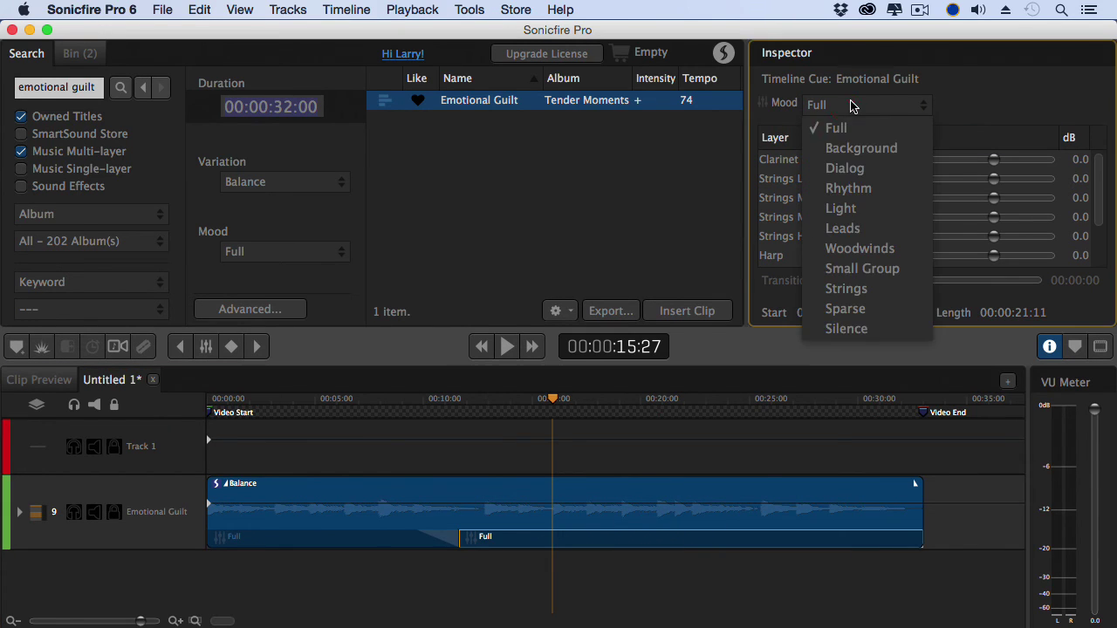
pyautogui.click(845, 288)
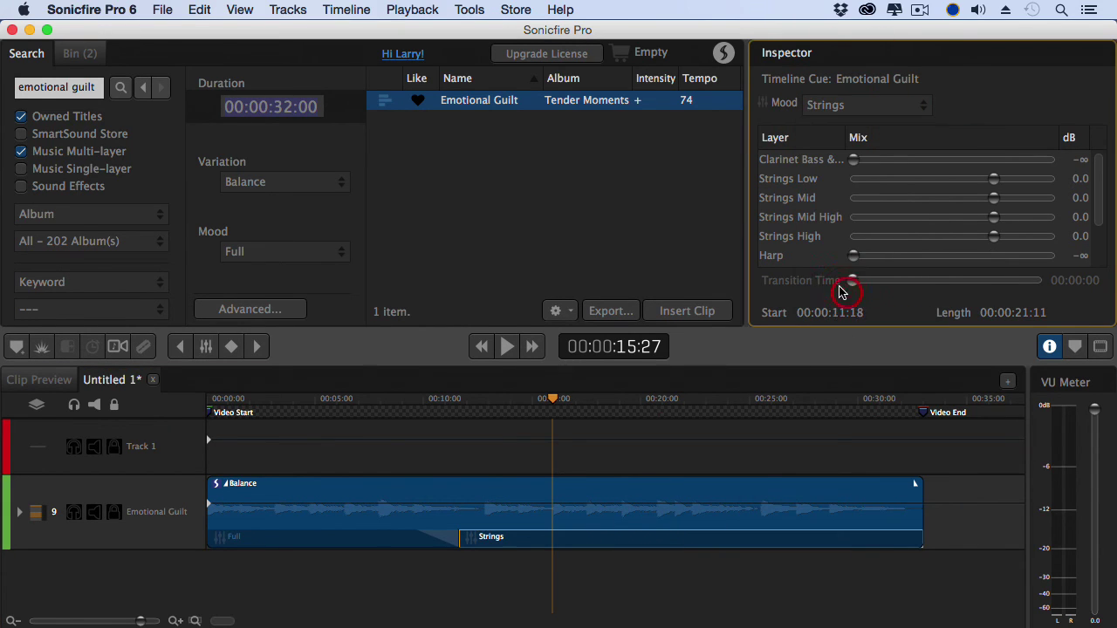
pyautogui.click(1101, 349)
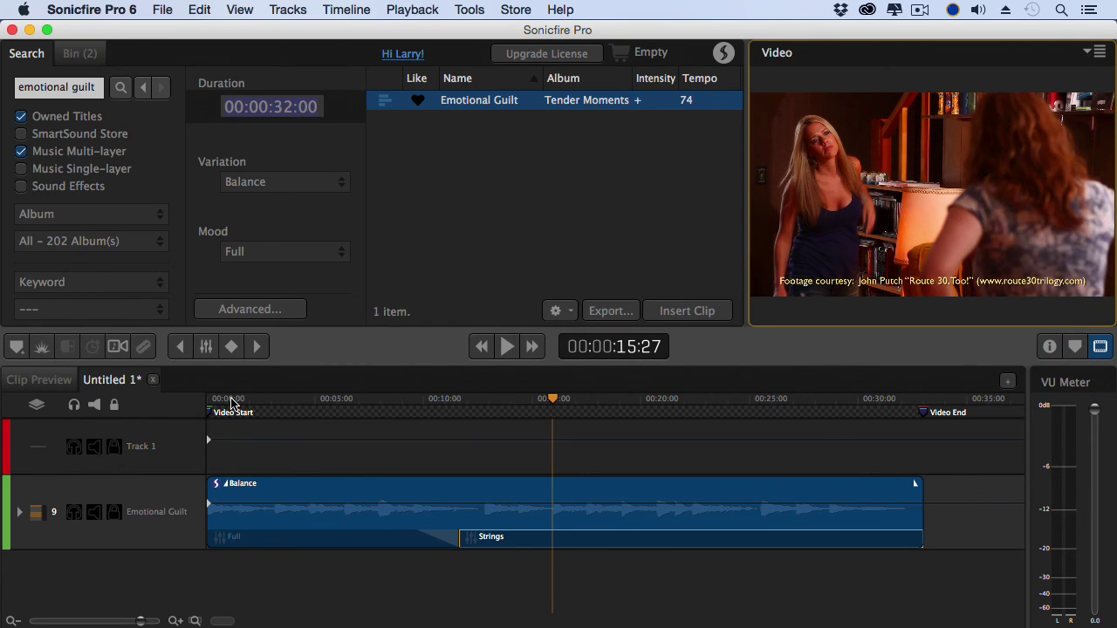
pyautogui.click(202, 400)
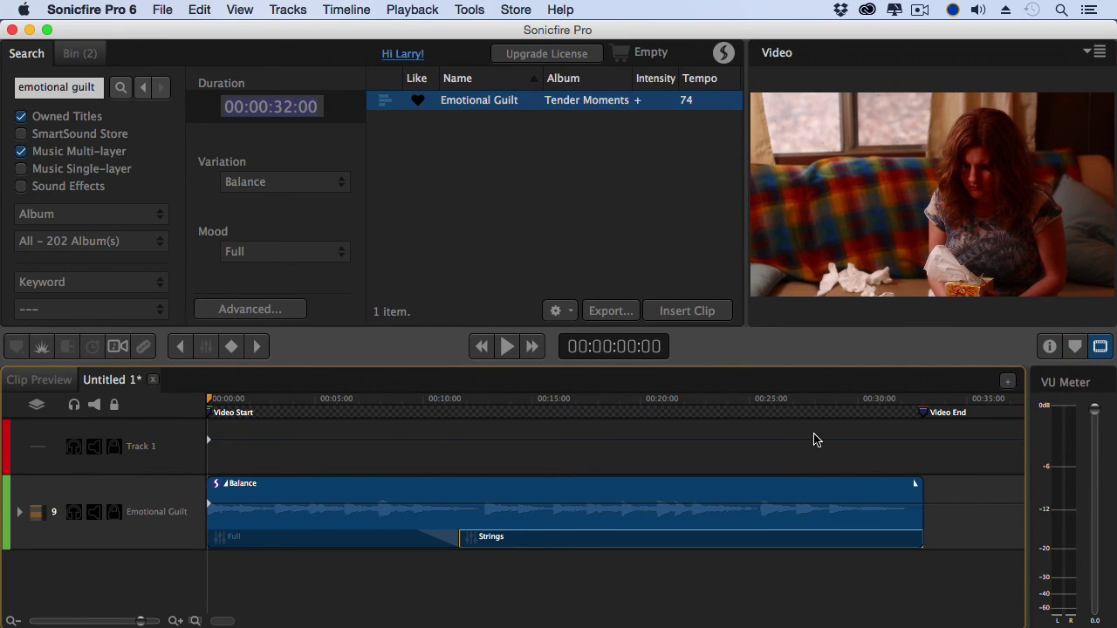
# Play the scene through to 00:00:32:29, then show the Strings section's layer mix in the Inspector.
pyautogui.press('space')
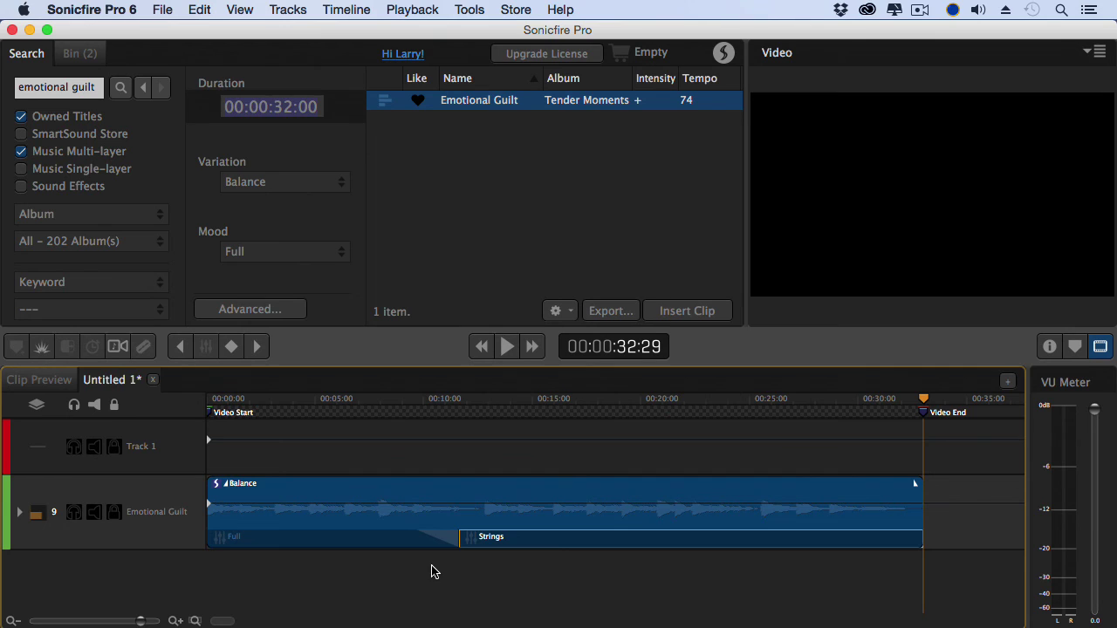
pyautogui.click(625, 541)
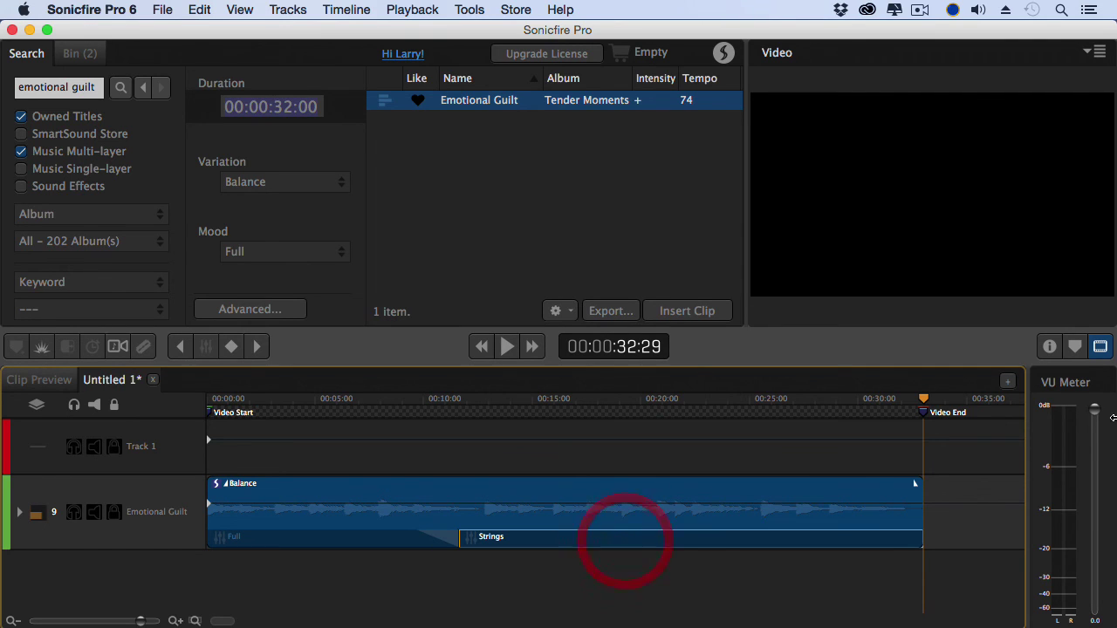
pyautogui.click(1050, 347)
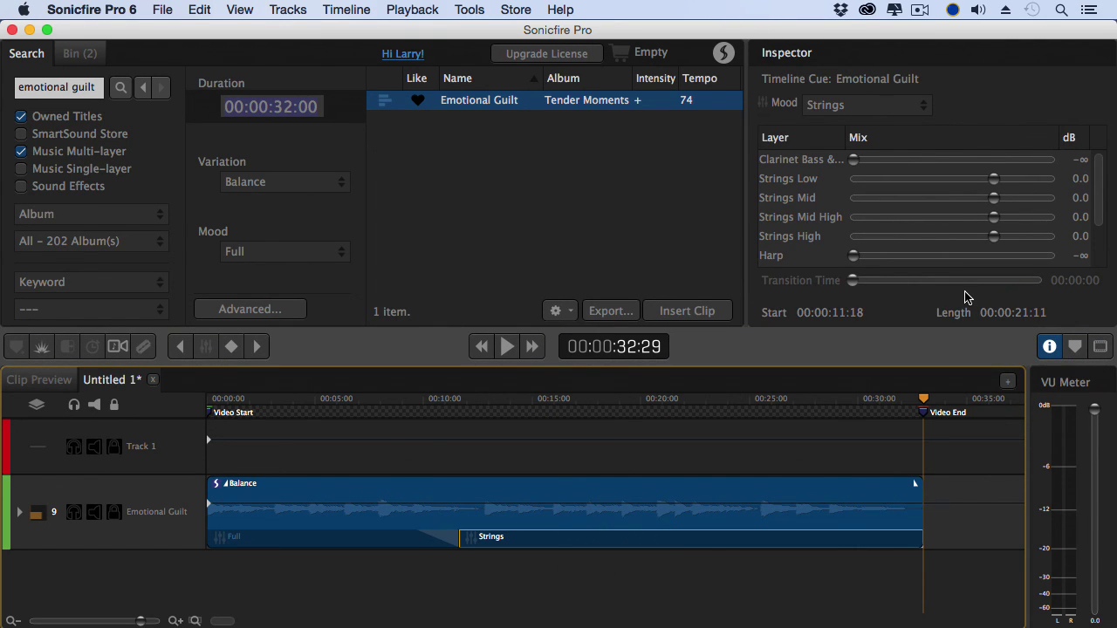